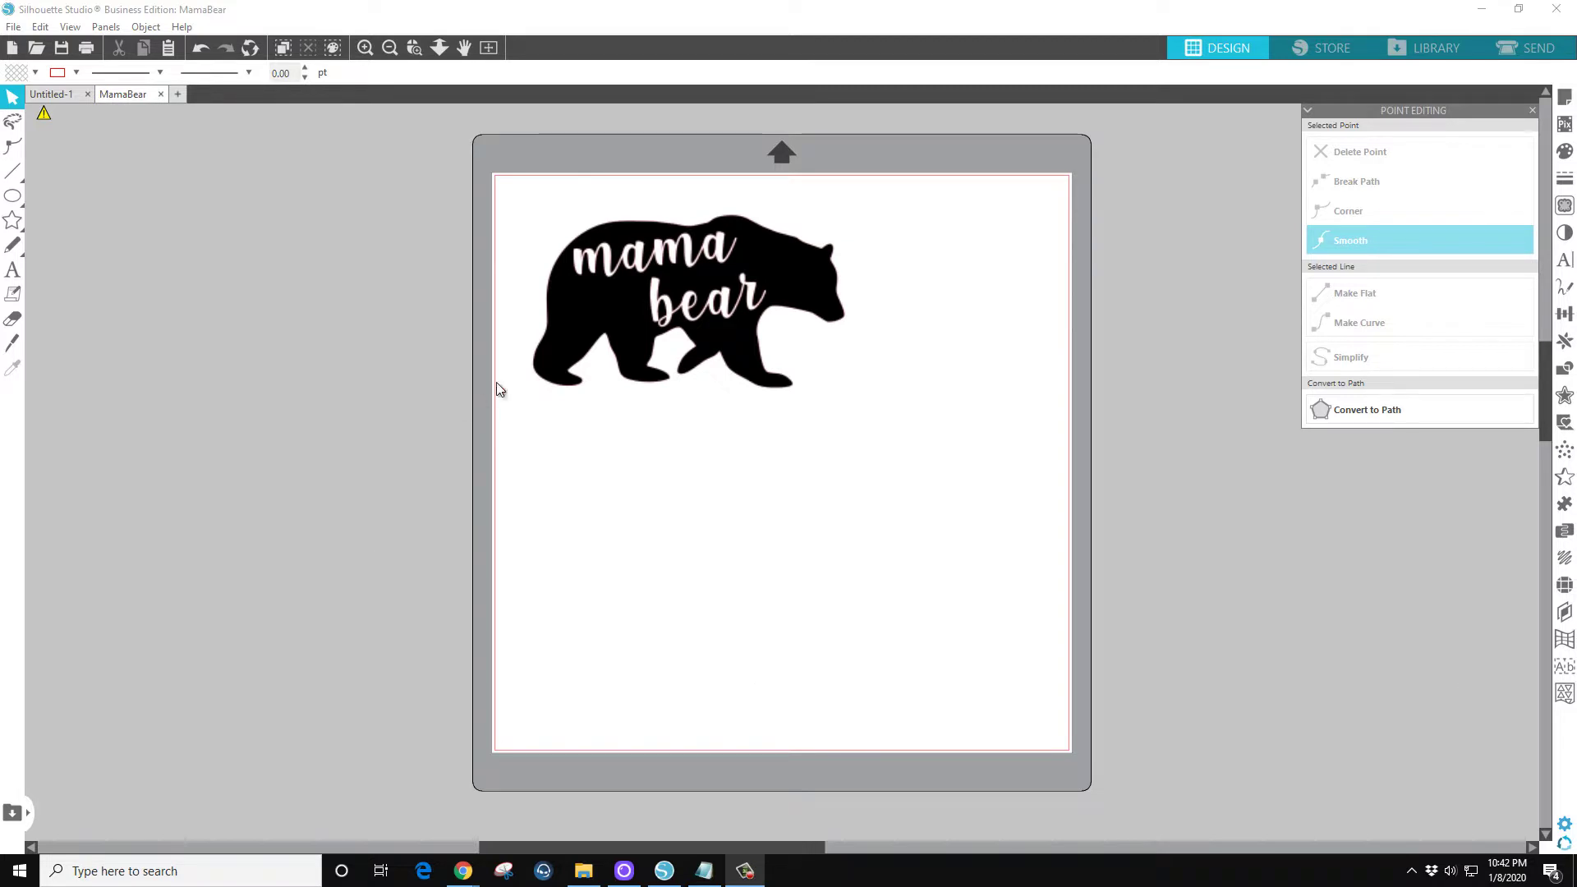
Select the mama bear, review its cut settings, then bring up the Trace panel.
{"action": "left_click", "coordinate": [532, 371]}
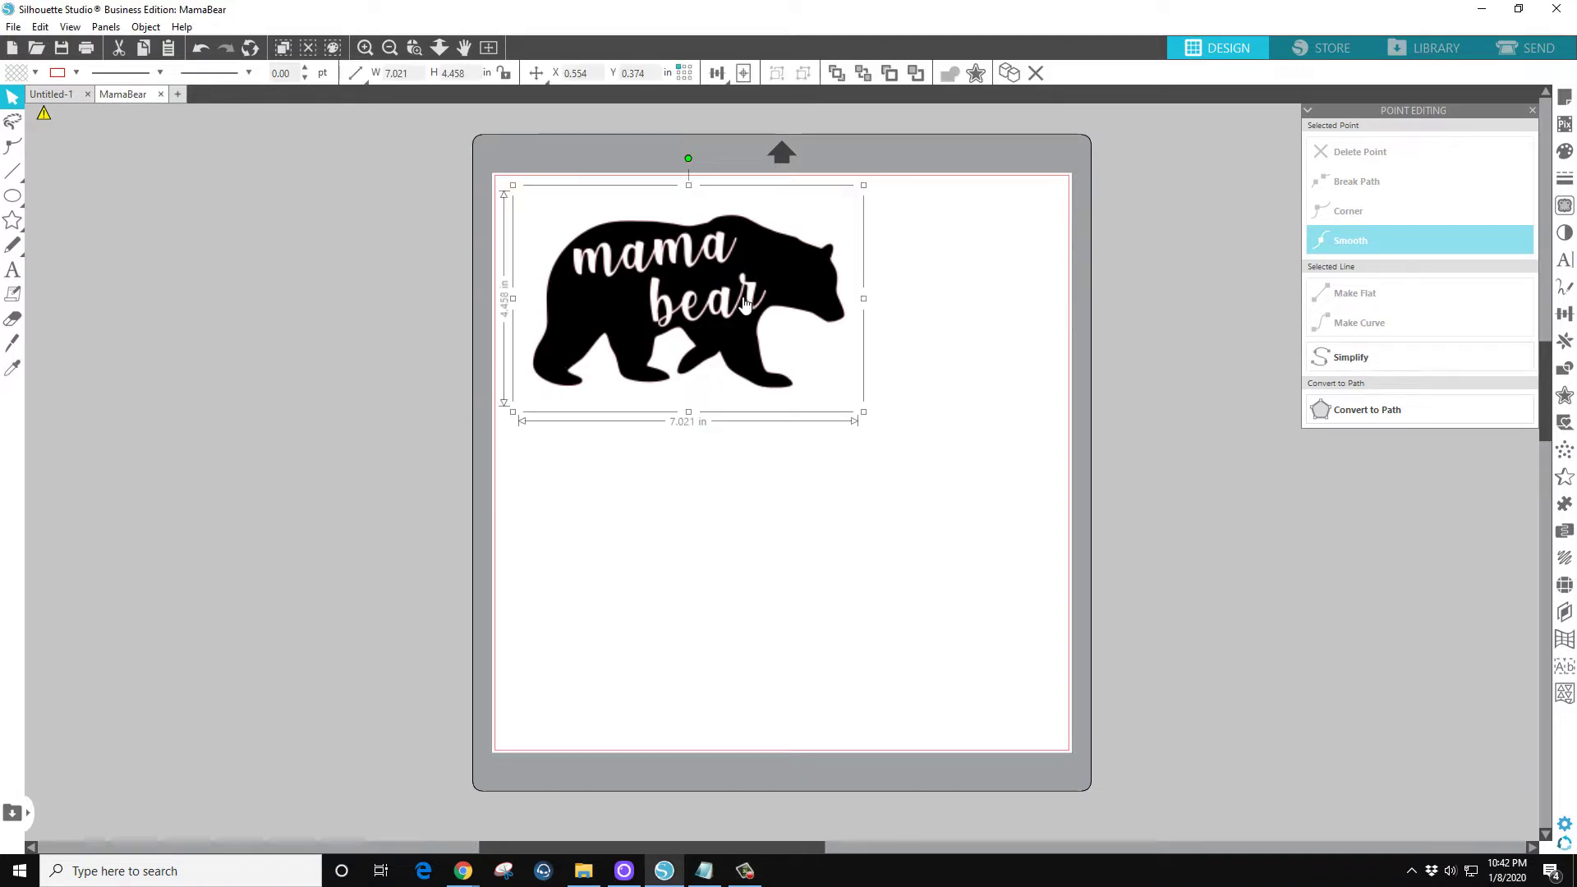
{"action": "left_click", "coordinate": [1503, 60]}
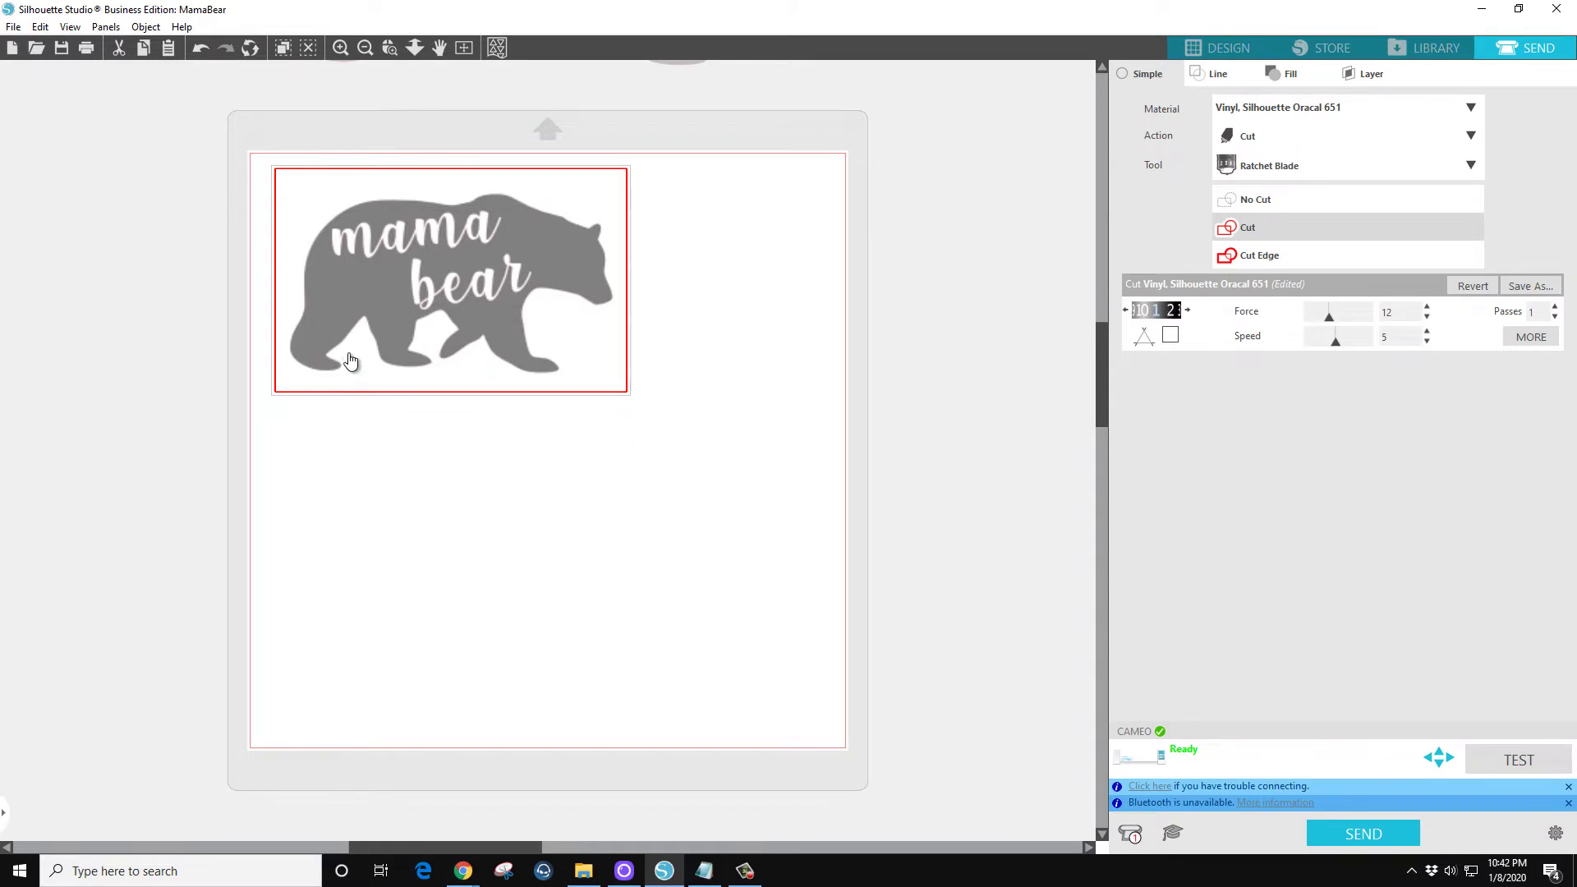
{"action": "left_click", "coordinate": [1198, 57]}
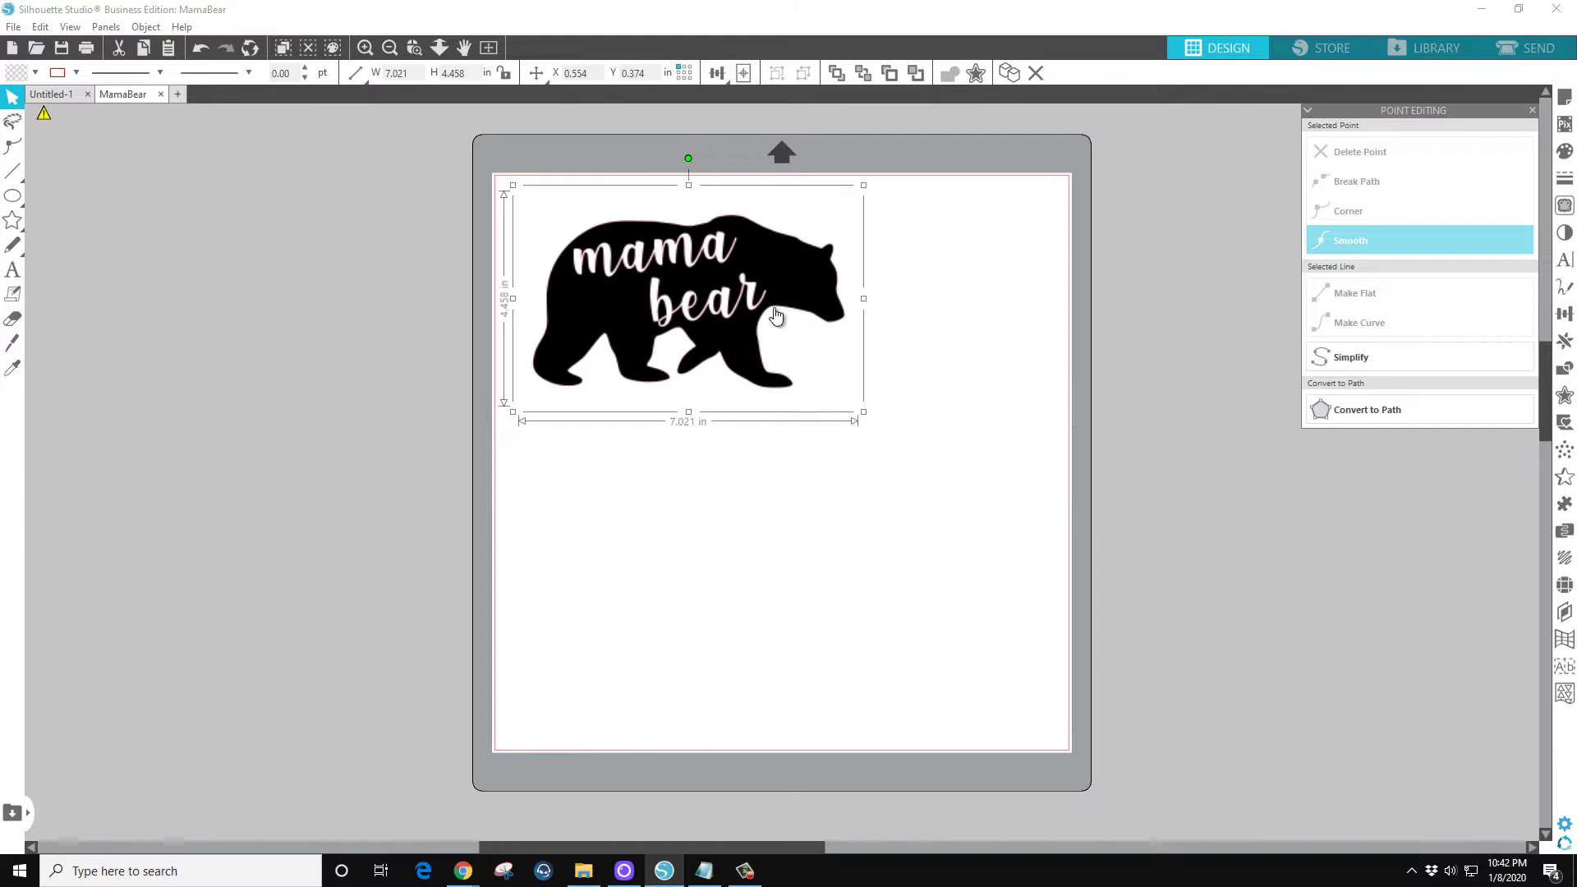
{"action": "left_click", "coordinate": [1563, 206]}
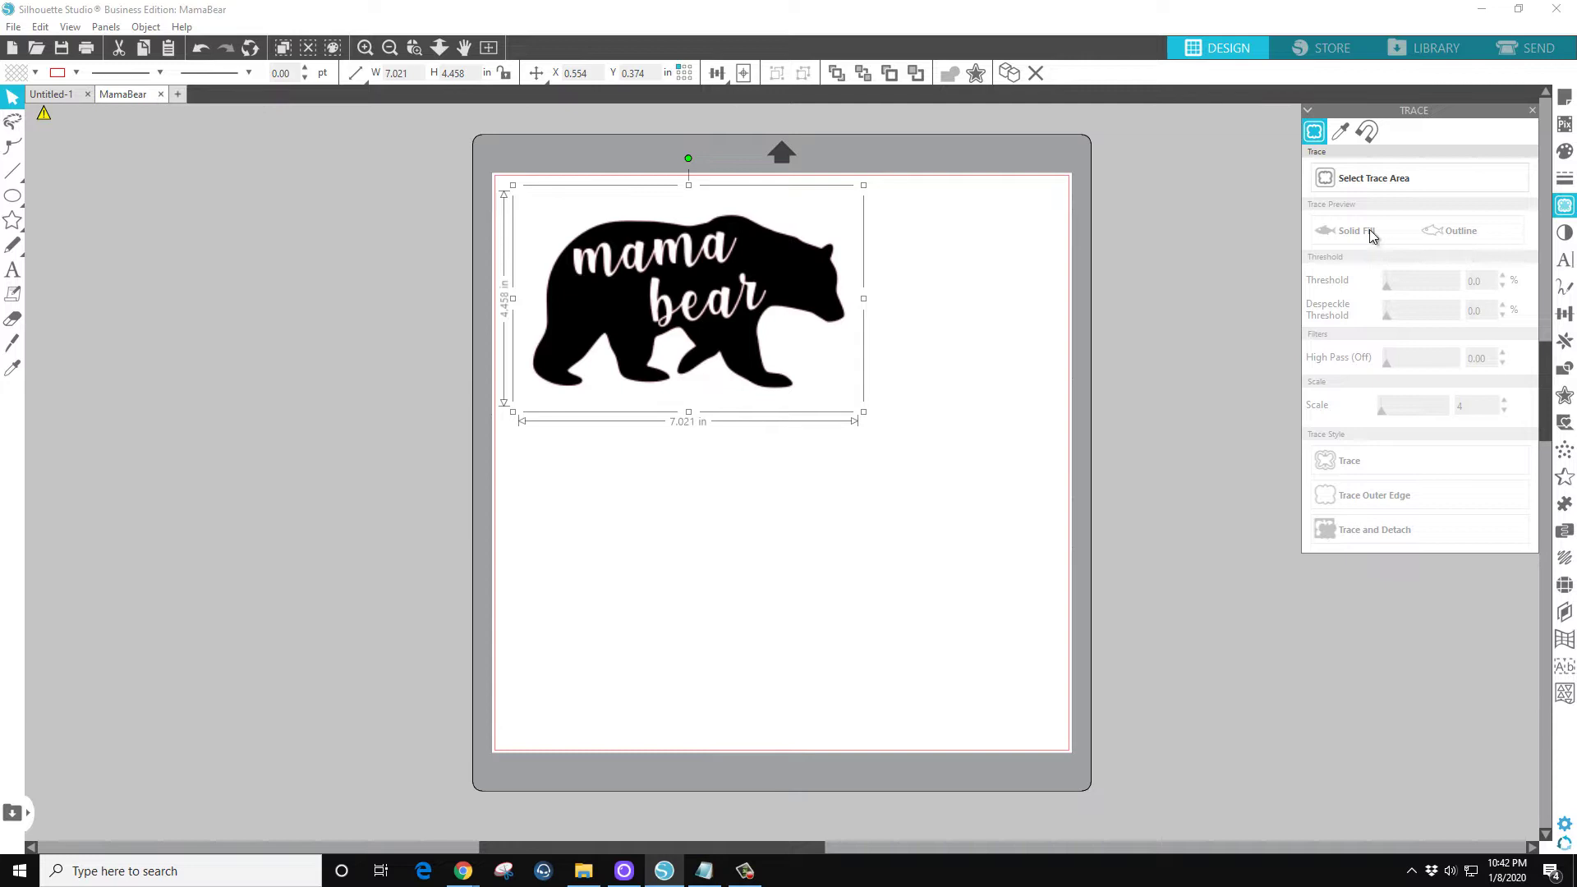
Mark a trace area around the bear image with scale 4 and a 50% threshold.
{"action": "left_click", "coordinate": [1373, 179]}
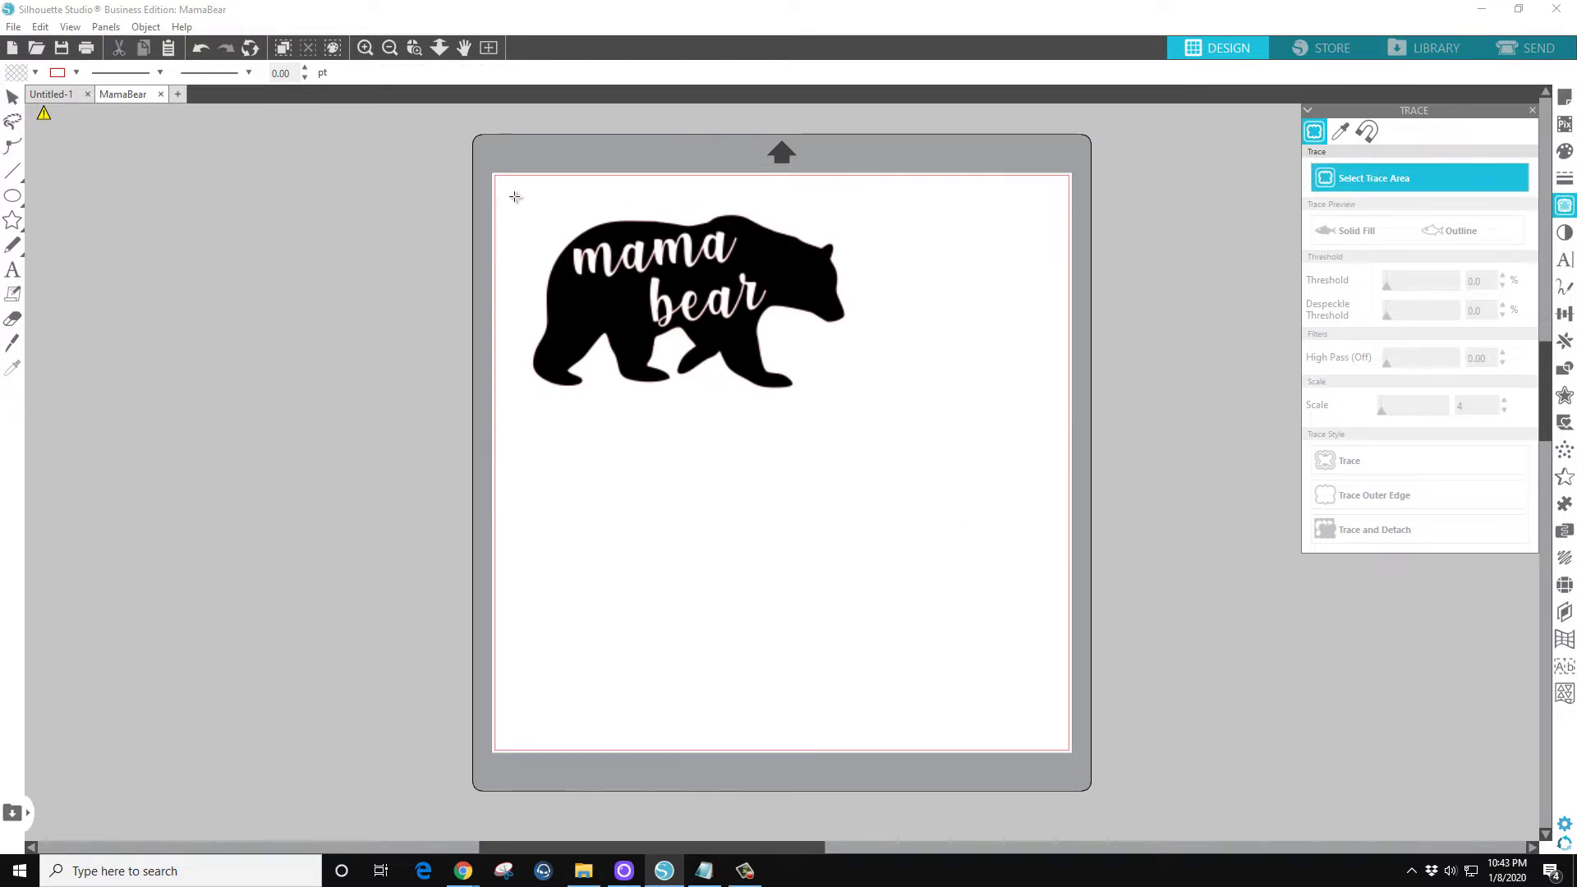
{"action": "mouse_move", "coordinate": [508, 191]}
{"action": "left_mouse_down"}
{"action": "mouse_move", "coordinate": [806, 386]}
{"action": "mouse_move", "coordinate": [872, 404]}
{"action": "left_mouse_up"}
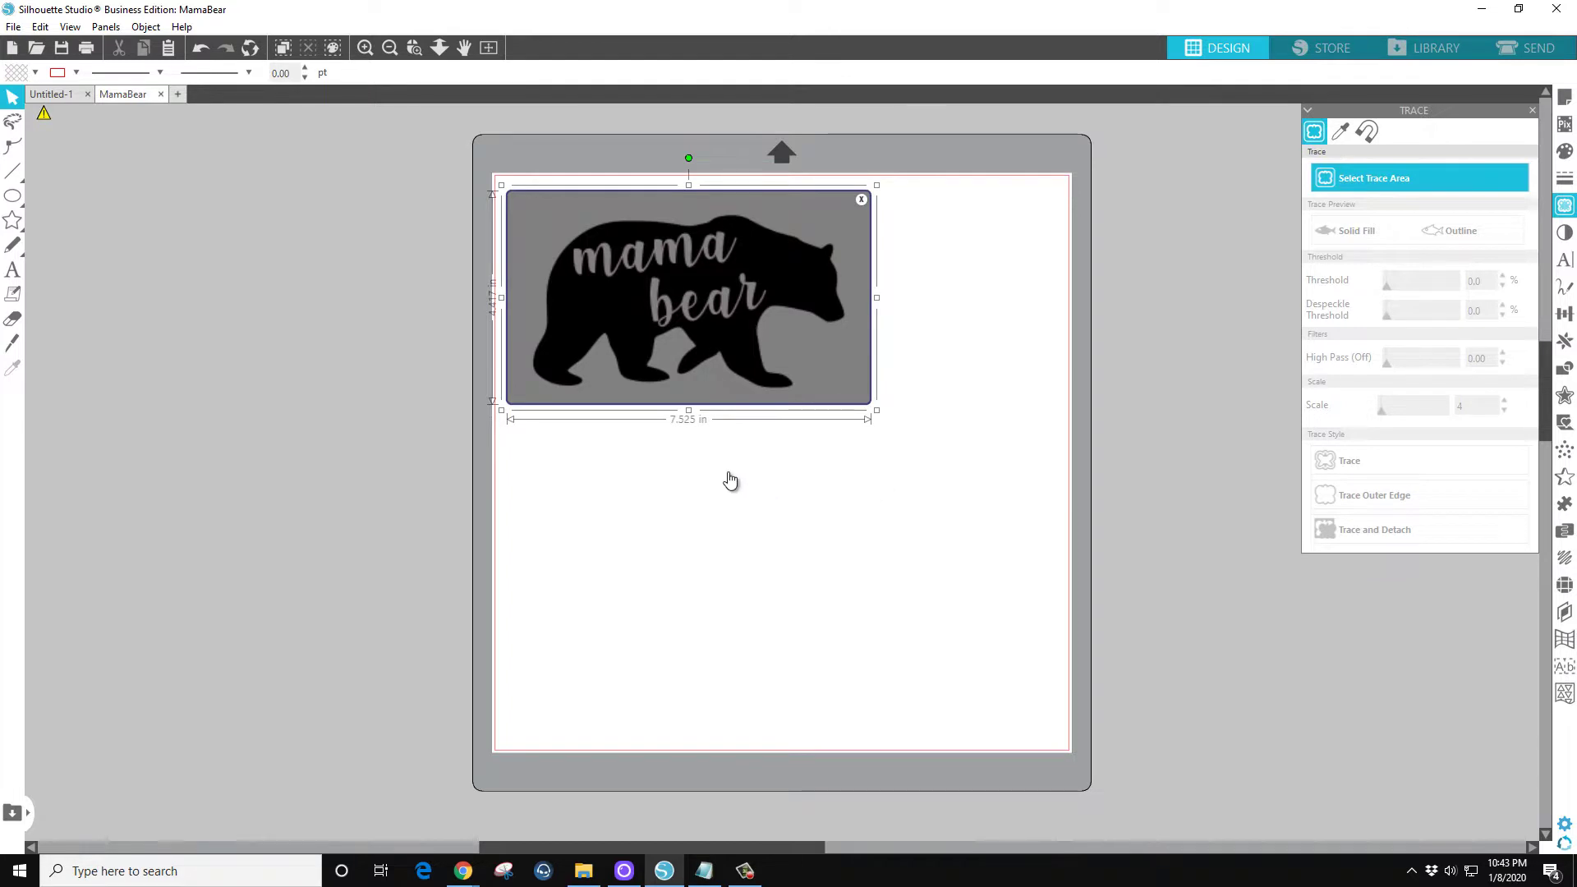
{"action": "left_click_drag", "start_coordinate": [1386, 407], "coordinate": [1363, 416]}
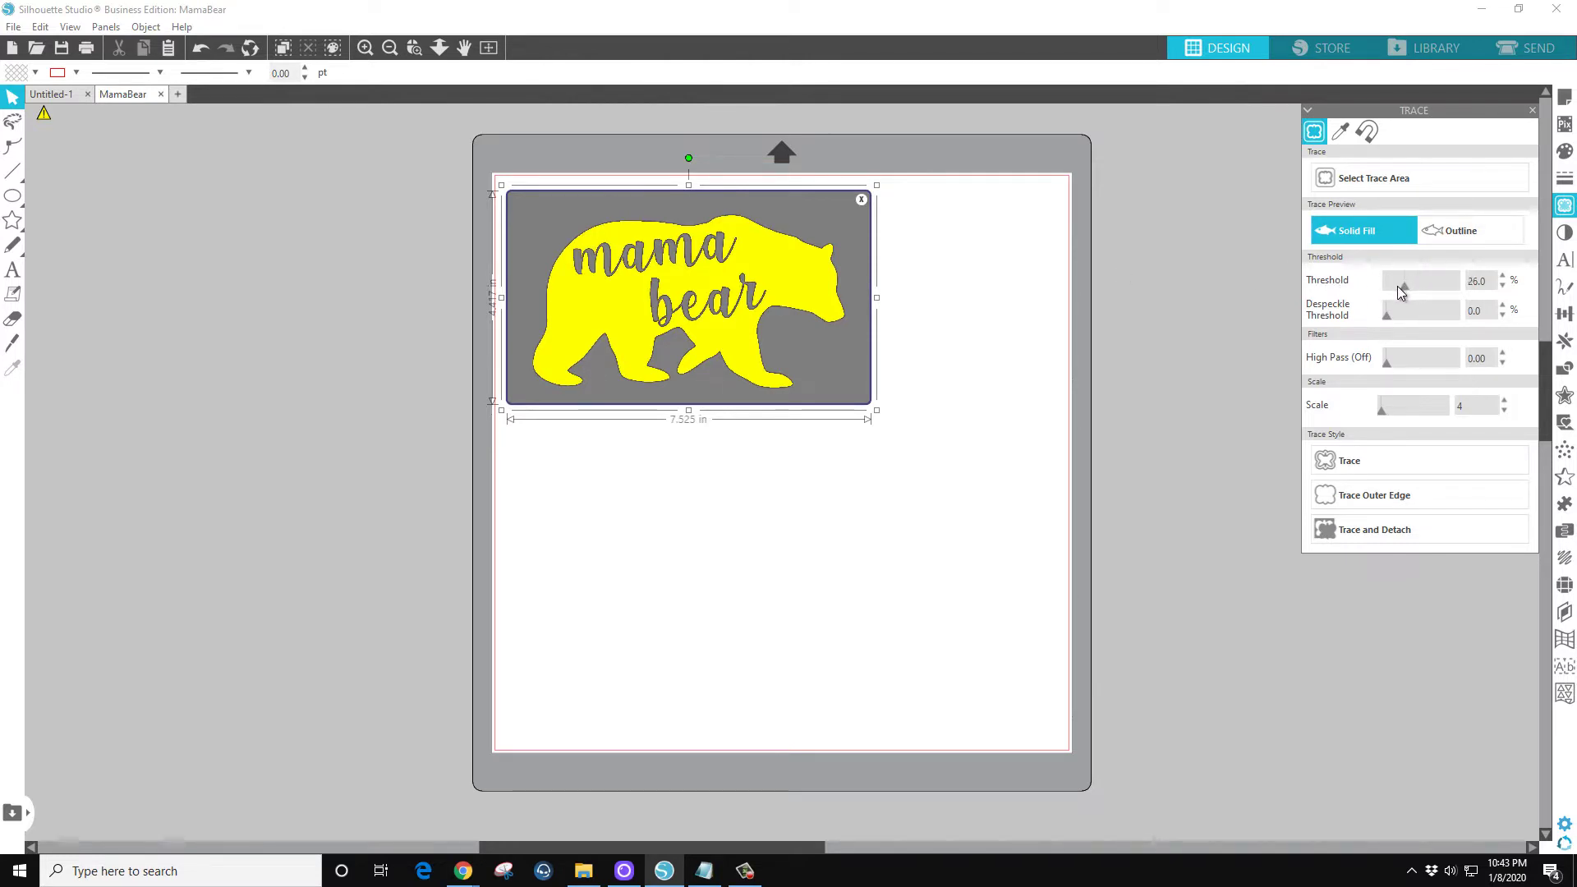
{"action": "left_click_drag", "start_coordinate": [1397, 286], "coordinate": [1467, 288]}
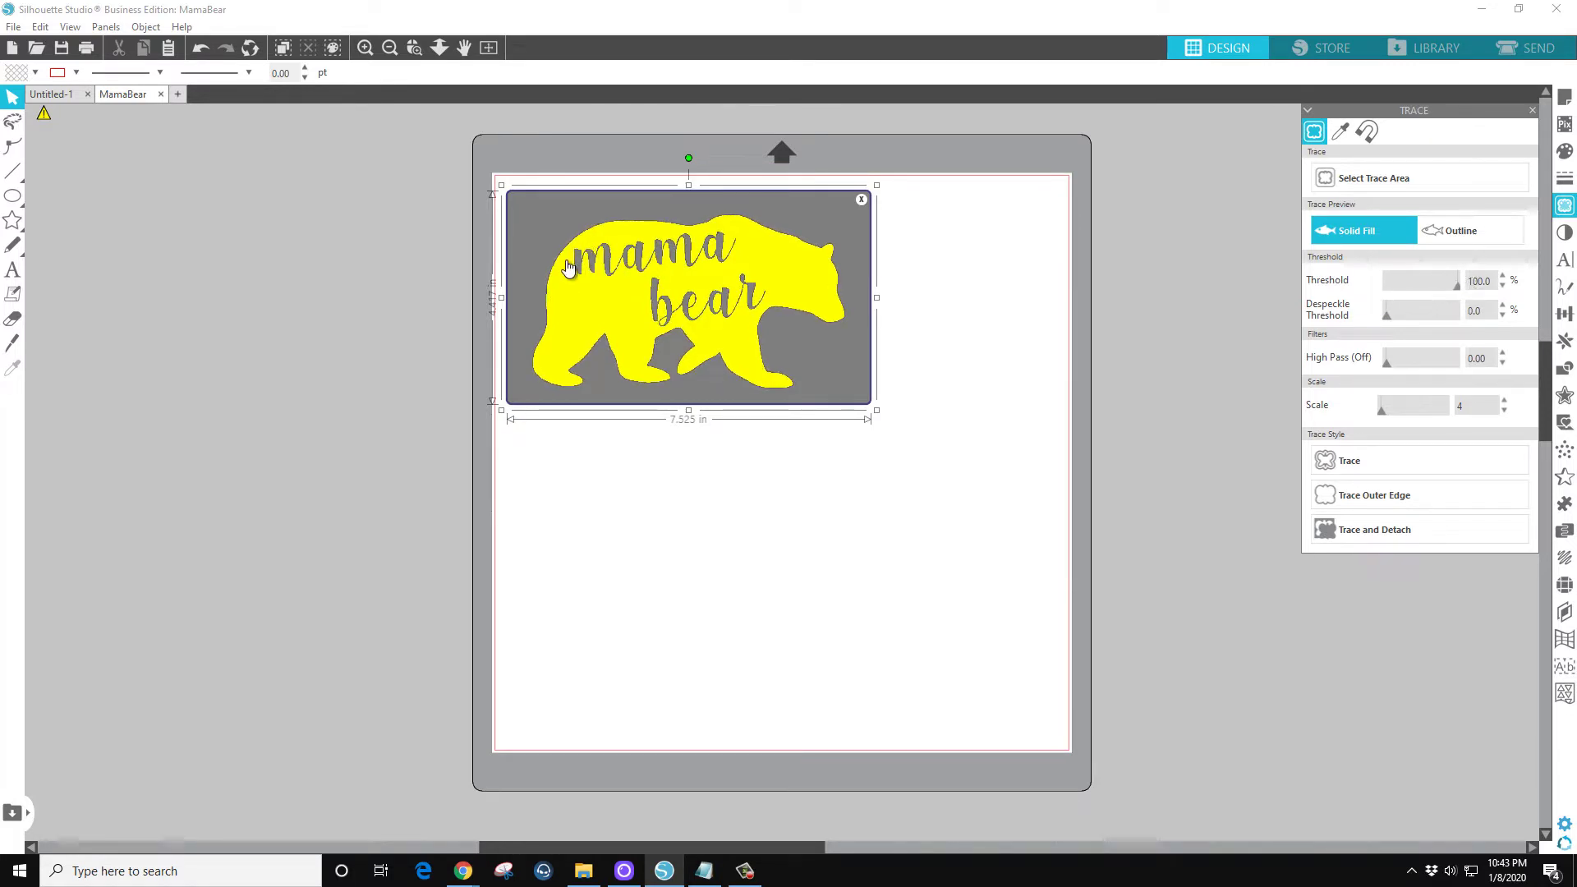
{"action": "double_click", "coordinate": [1478, 281]}
{"action": "type", "text": "50"}
{"action": "key", "text": "Return"}
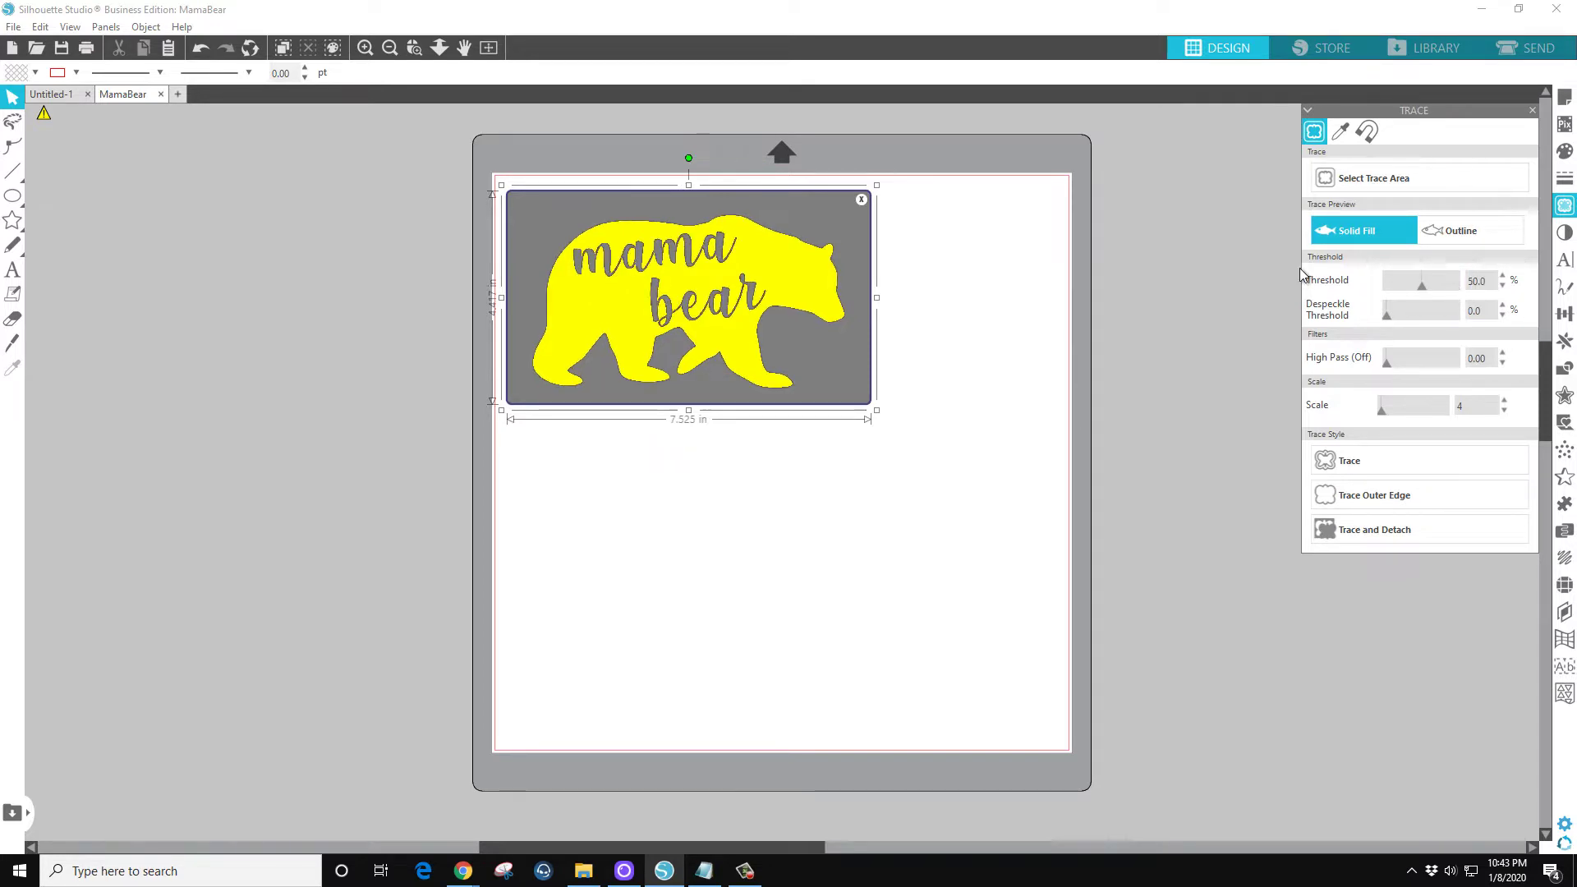
Trace the whole bear into cut lines and move the black original down the mat.
{"action": "left_click", "coordinate": [1358, 470]}
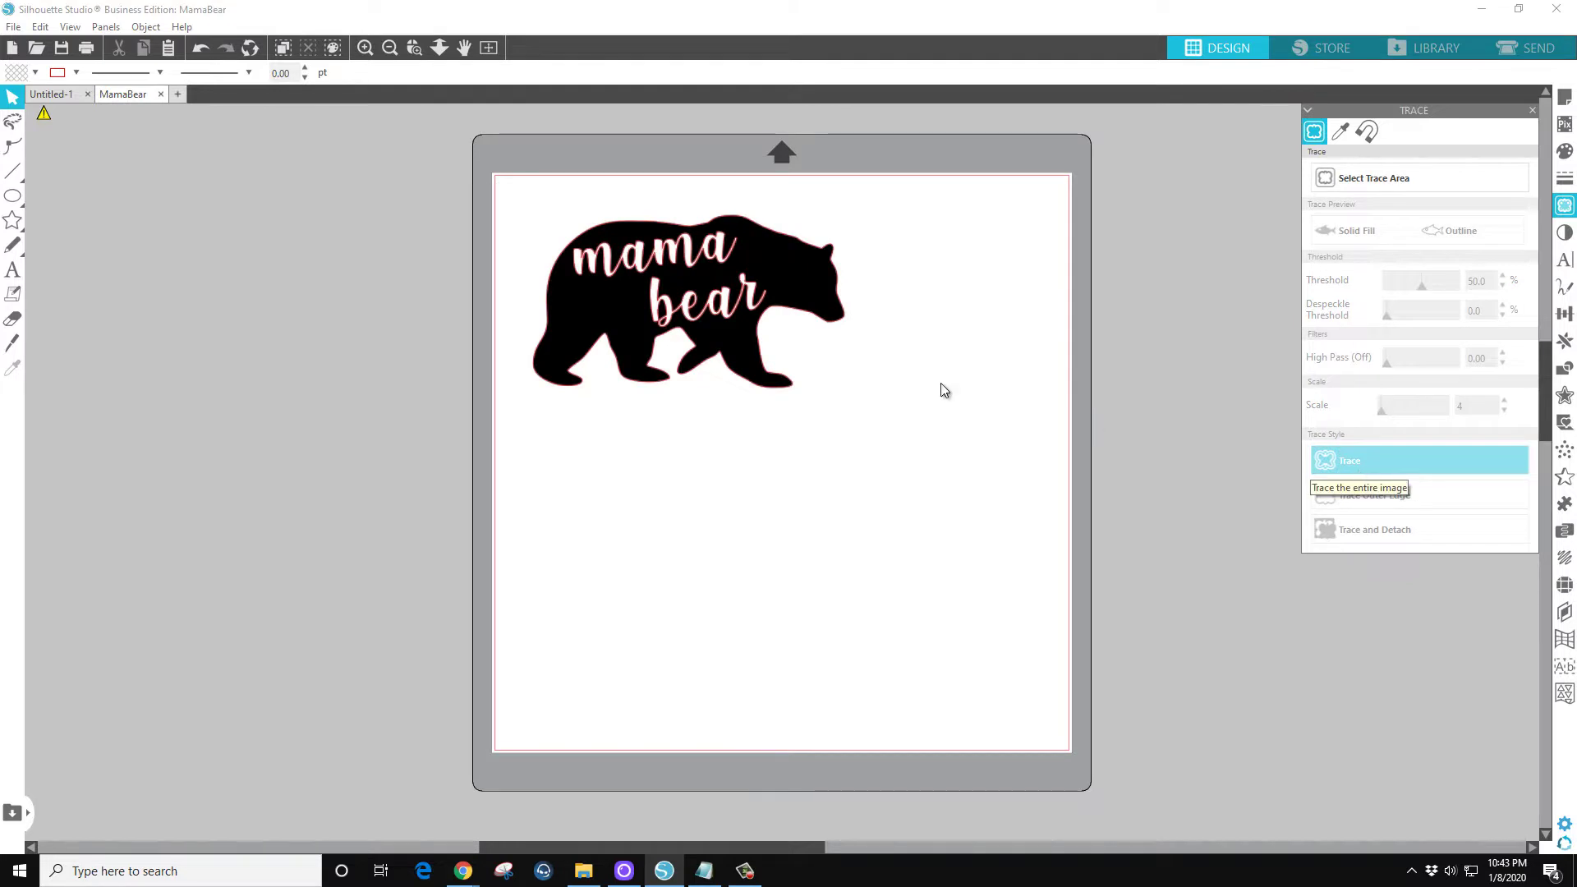
{"action": "mouse_move", "coordinate": [744, 355]}
{"action": "left_mouse_down"}
{"action": "mouse_move", "coordinate": [741, 506]}
{"action": "mouse_move", "coordinate": [781, 649]}
{"action": "left_mouse_up"}
{"action": "left_click", "coordinate": [584, 288]}
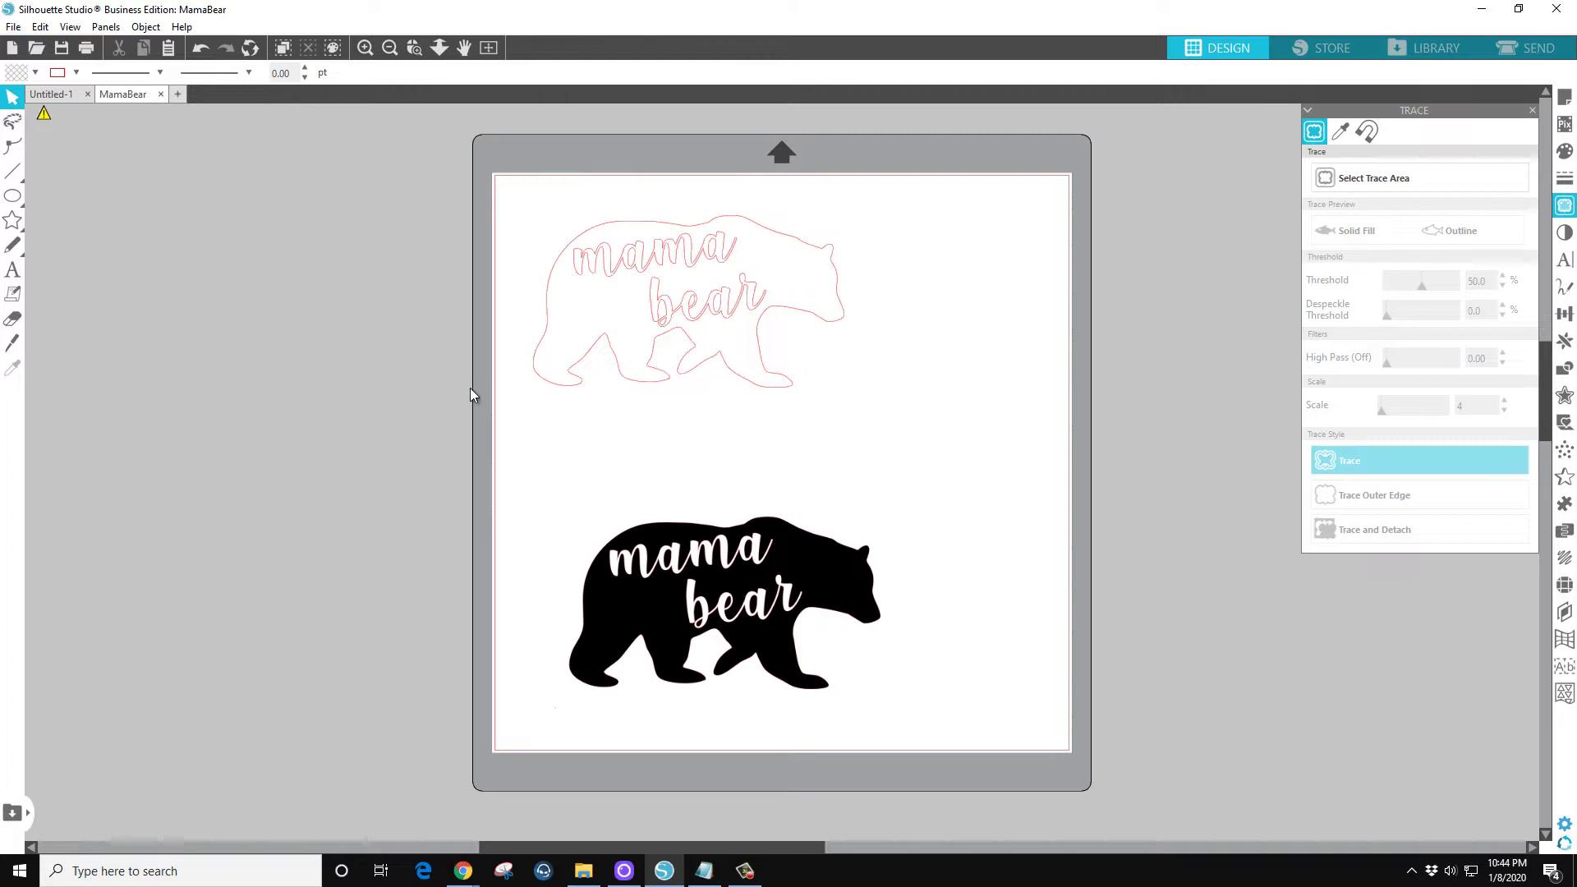
Give the 6.434 × 3.559 in traced bear outline a red fill.
{"action": "left_click", "coordinate": [590, 465]}
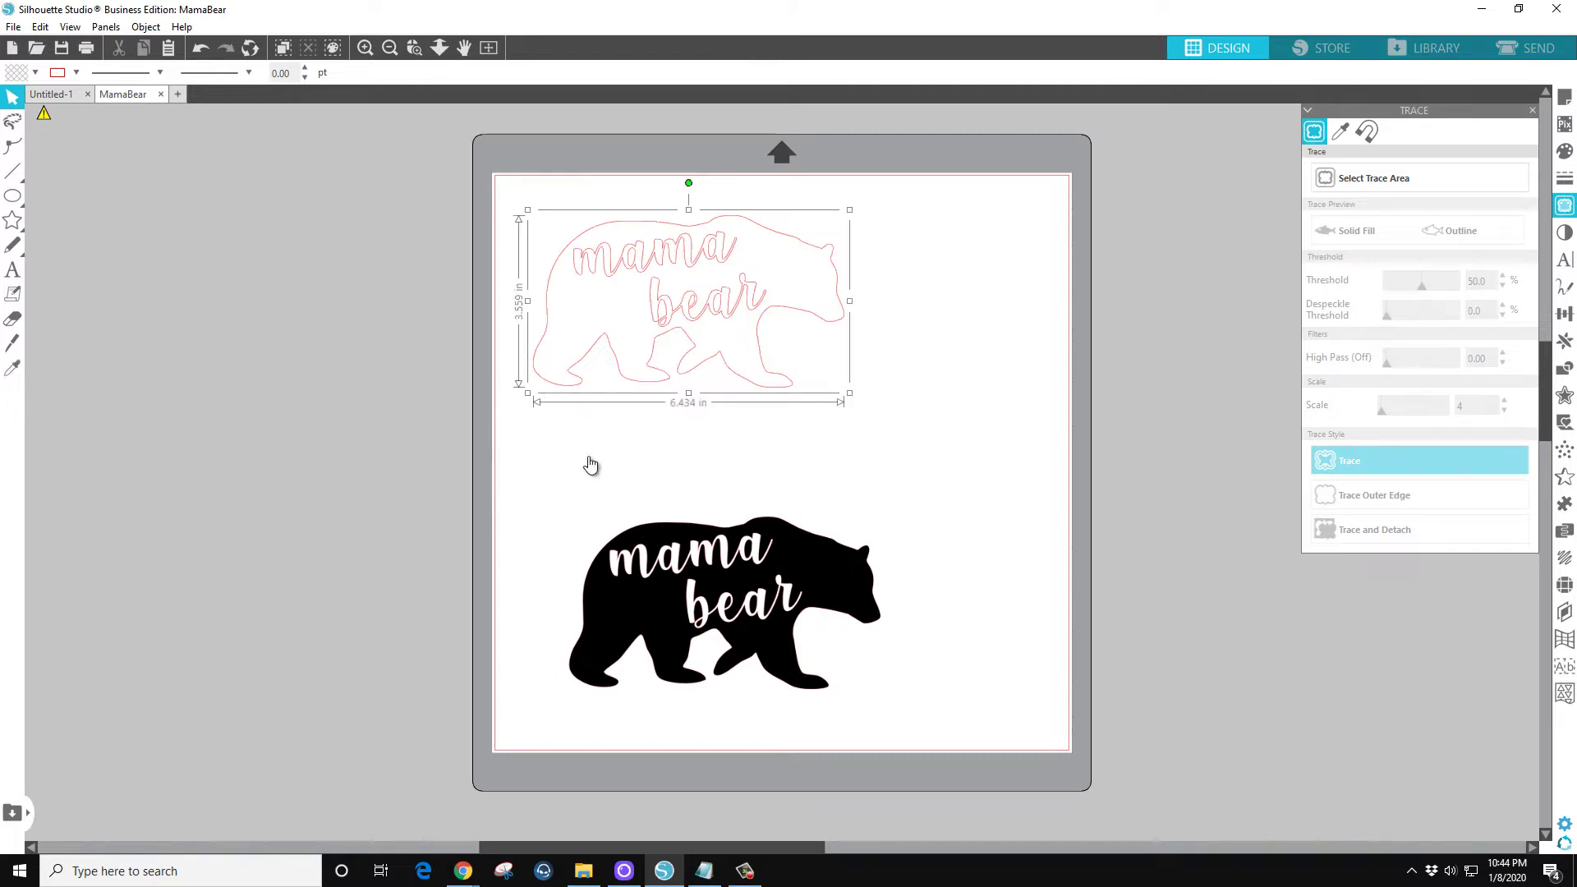
{"action": "left_click", "coordinate": [34, 72]}
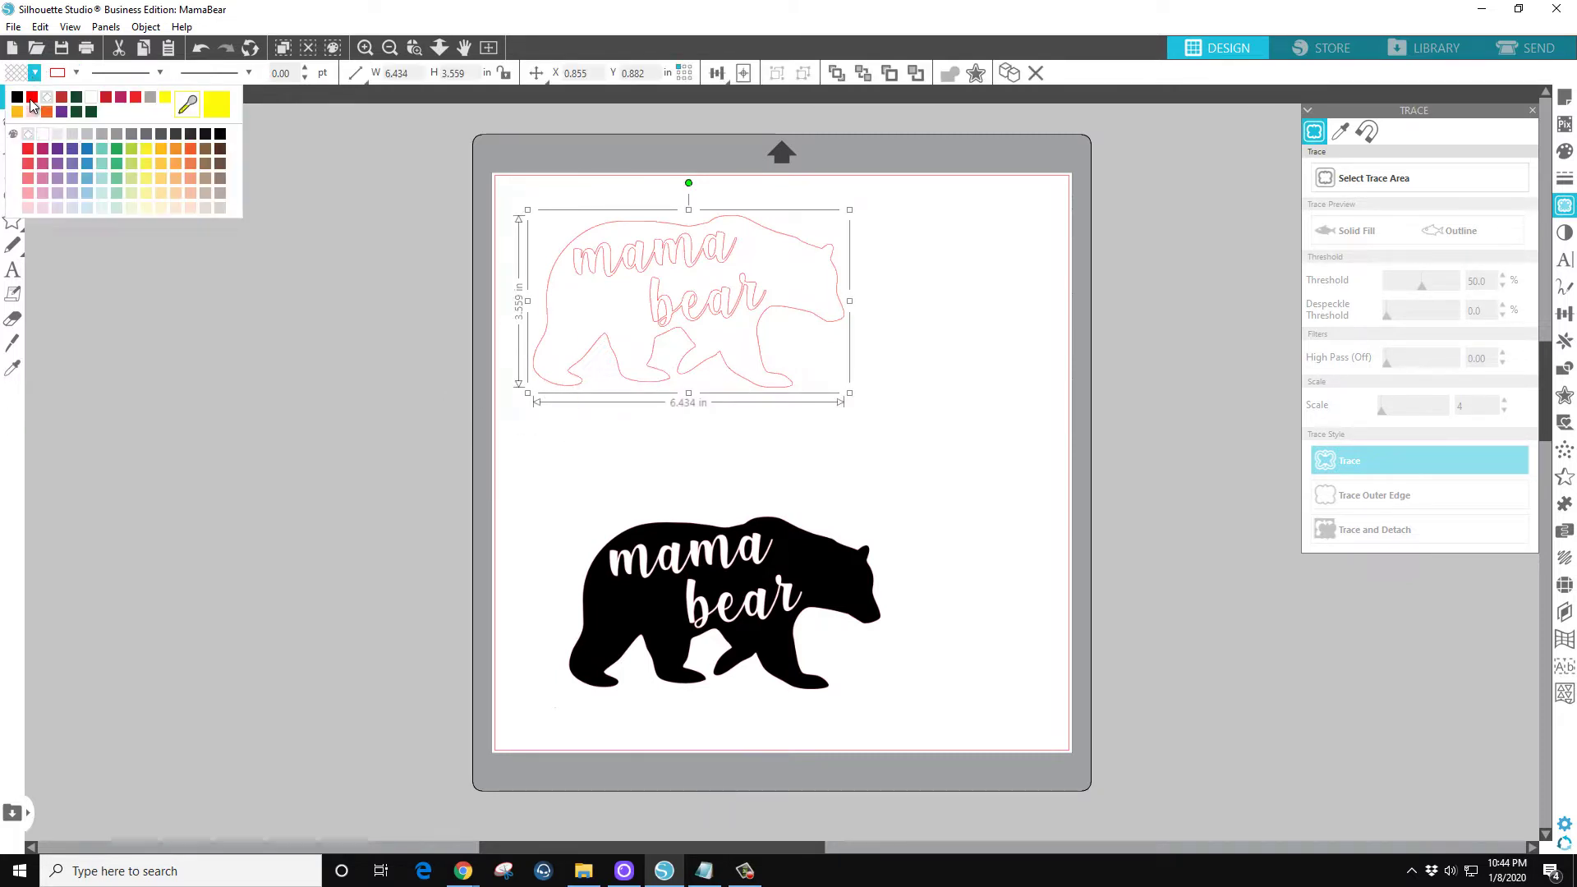
{"action": "left_click", "coordinate": [32, 99]}
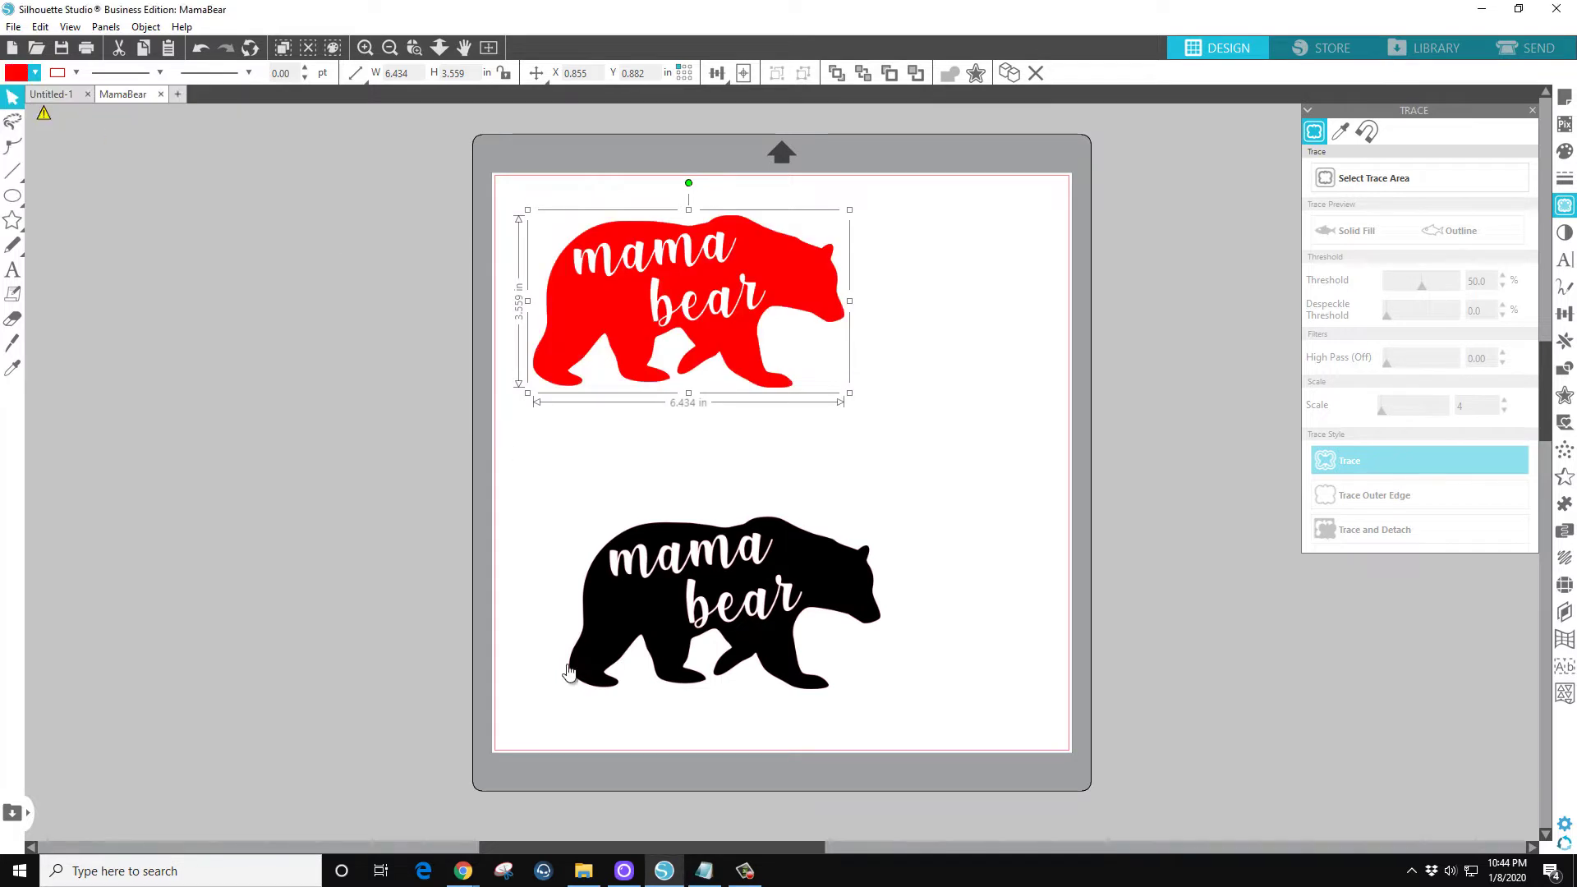
{"action": "left_click", "coordinate": [541, 386]}
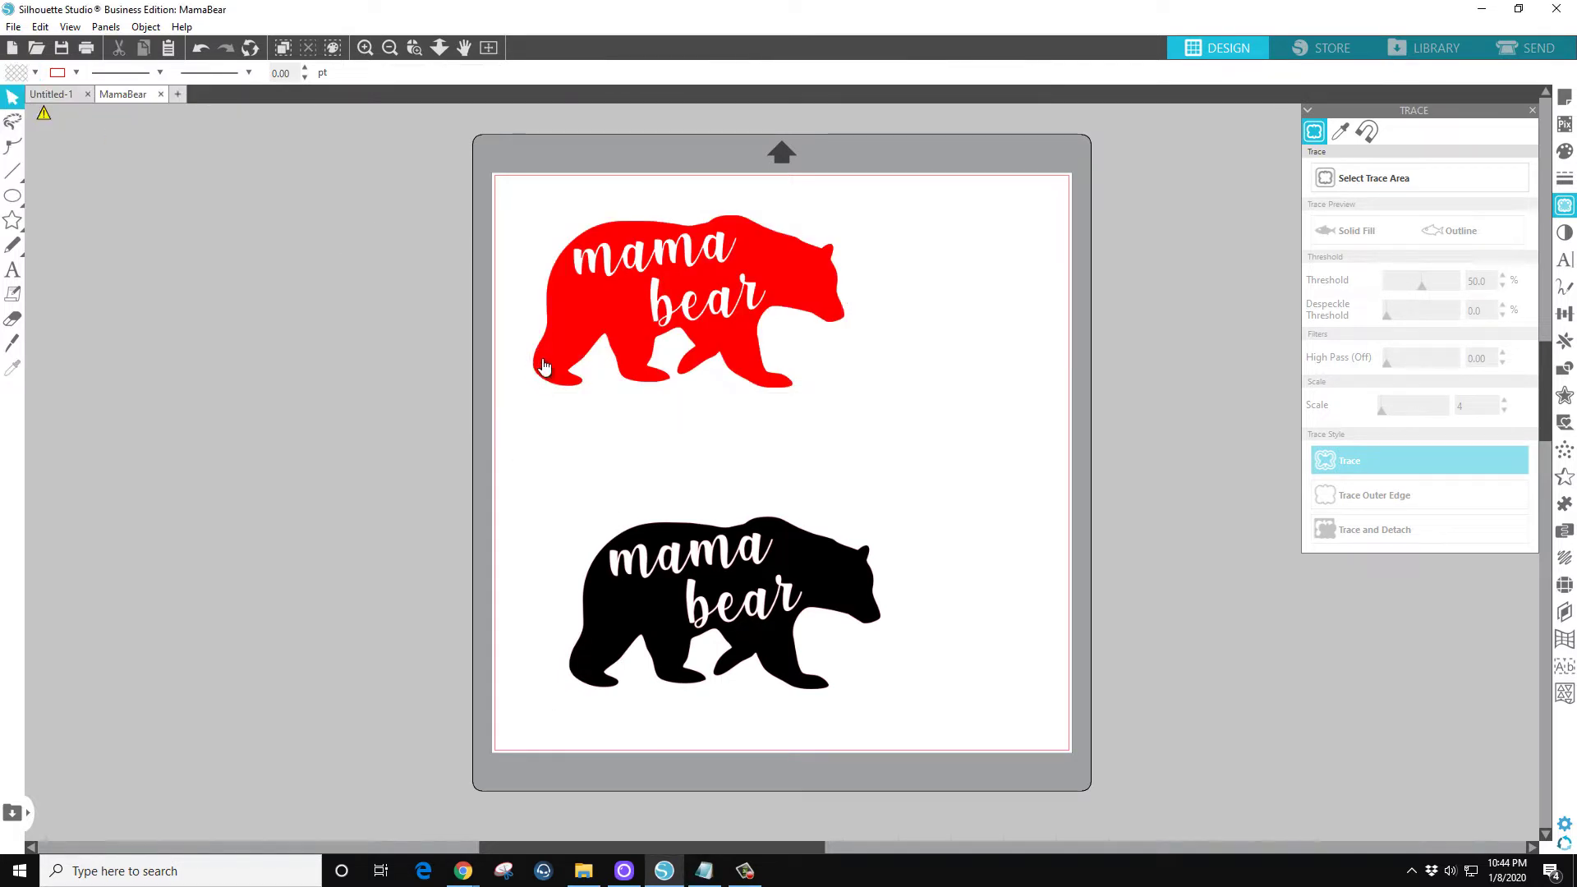
{"action": "left_click", "coordinate": [550, 351]}
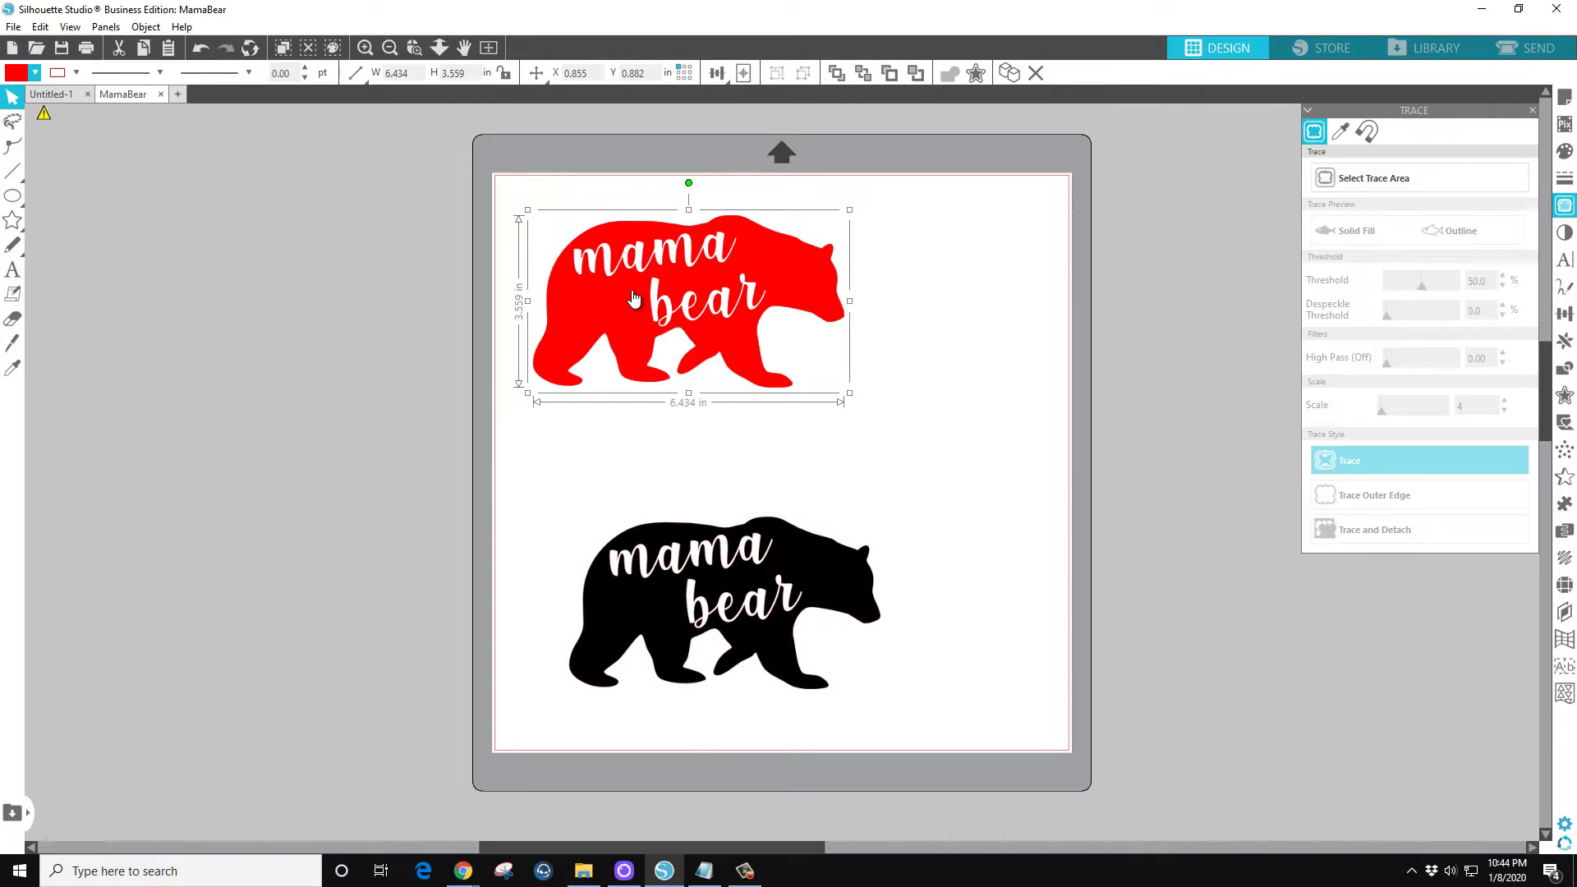
Set the cutting mat to None for a plain 12 × 12 in page and nudge the black bear up.
{"action": "left_click", "coordinate": [1562, 102]}
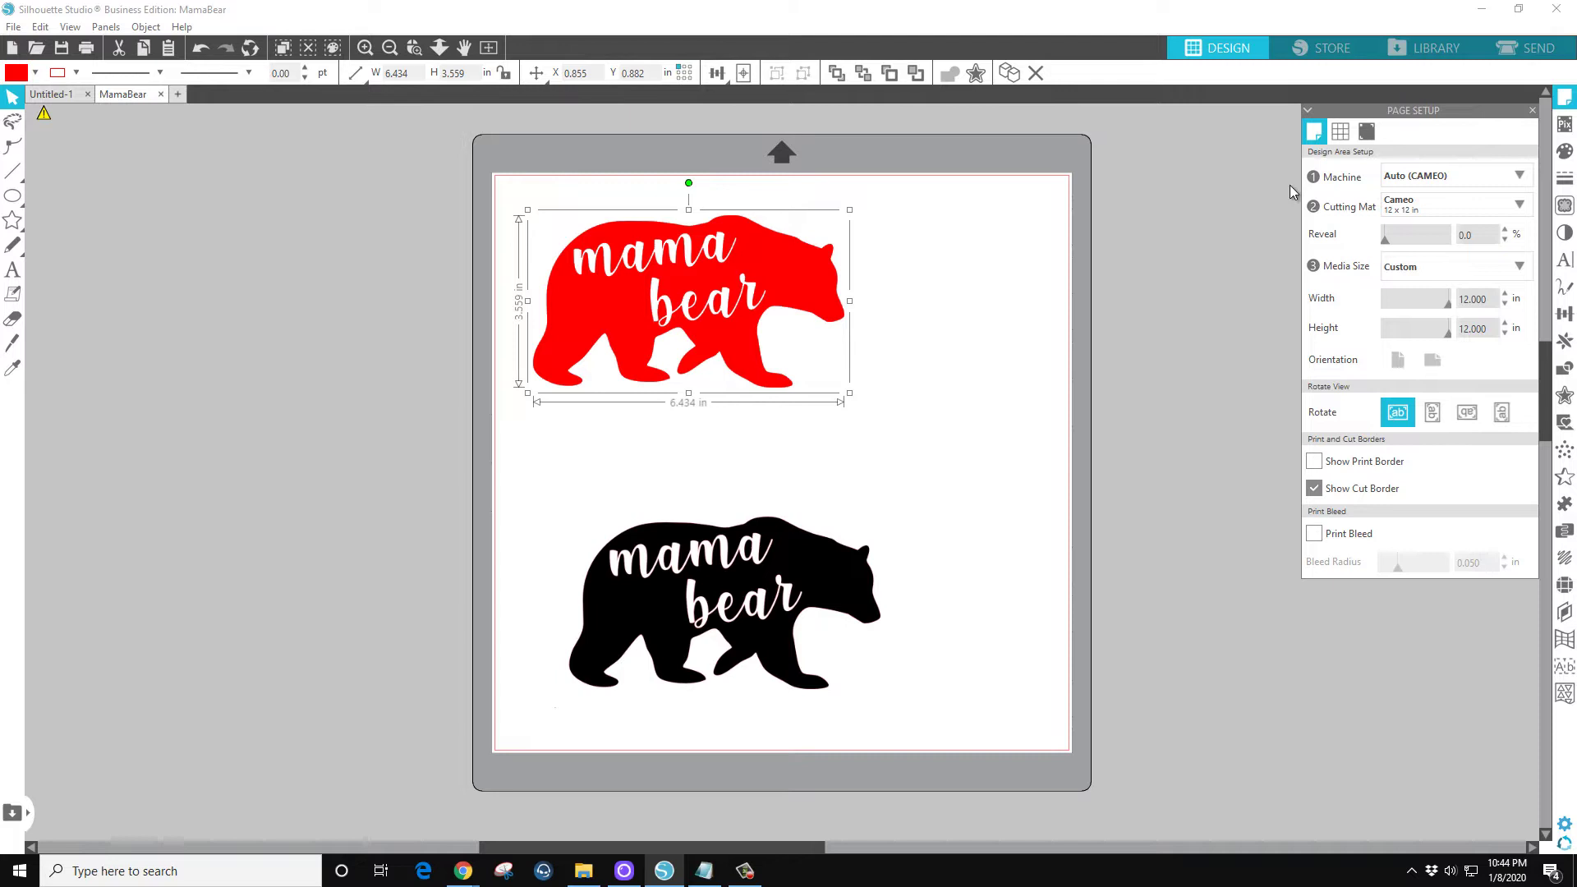
{"action": "left_click", "coordinate": [1445, 204]}
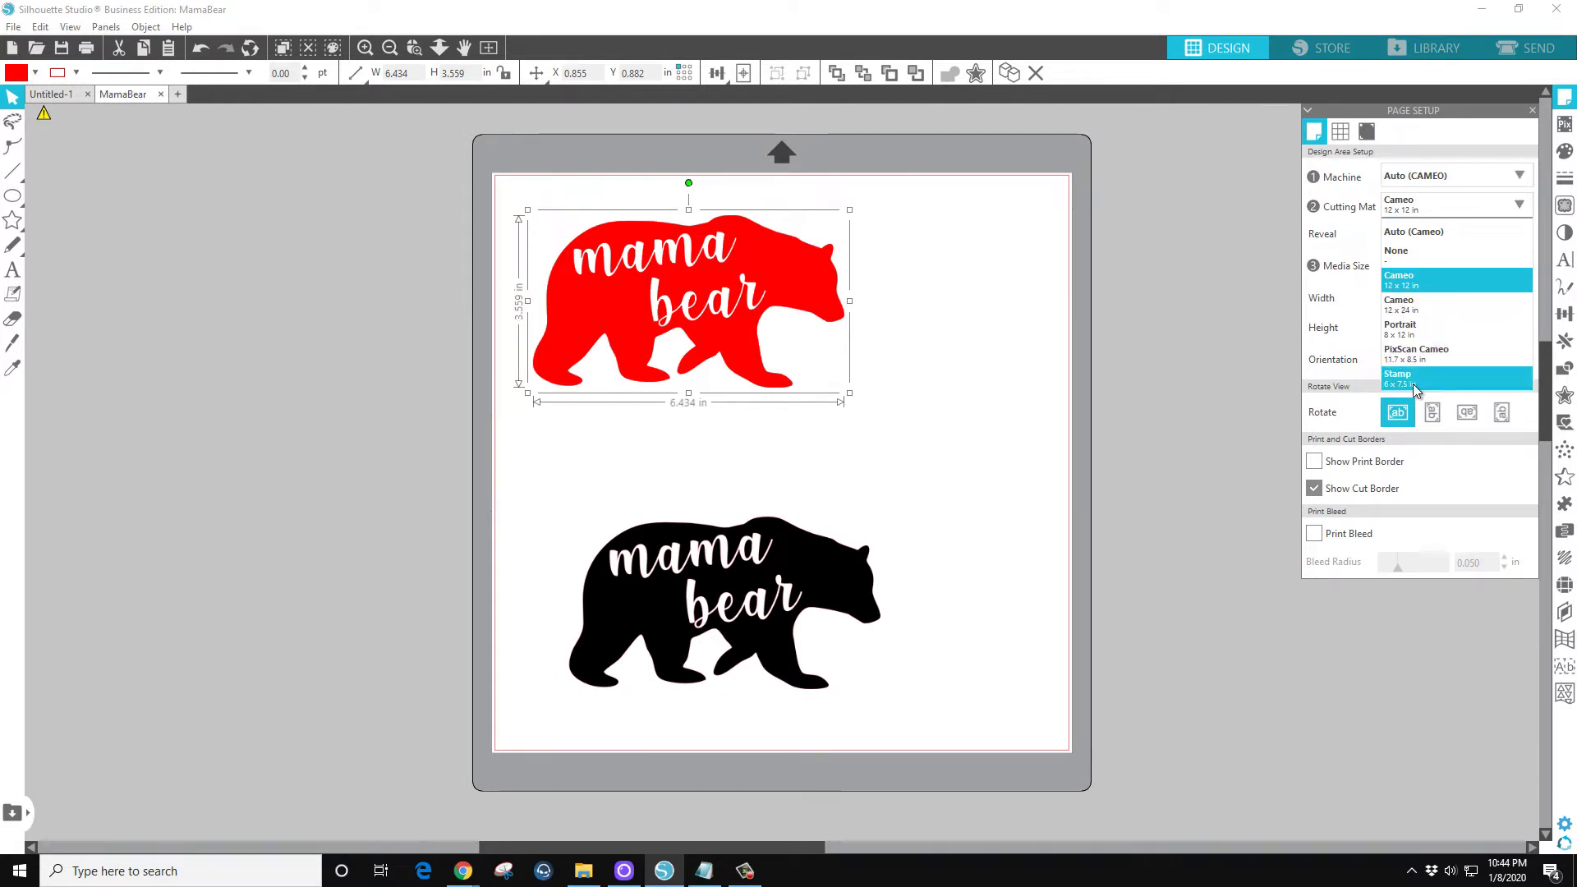
{"action": "left_click", "coordinate": [1414, 281]}
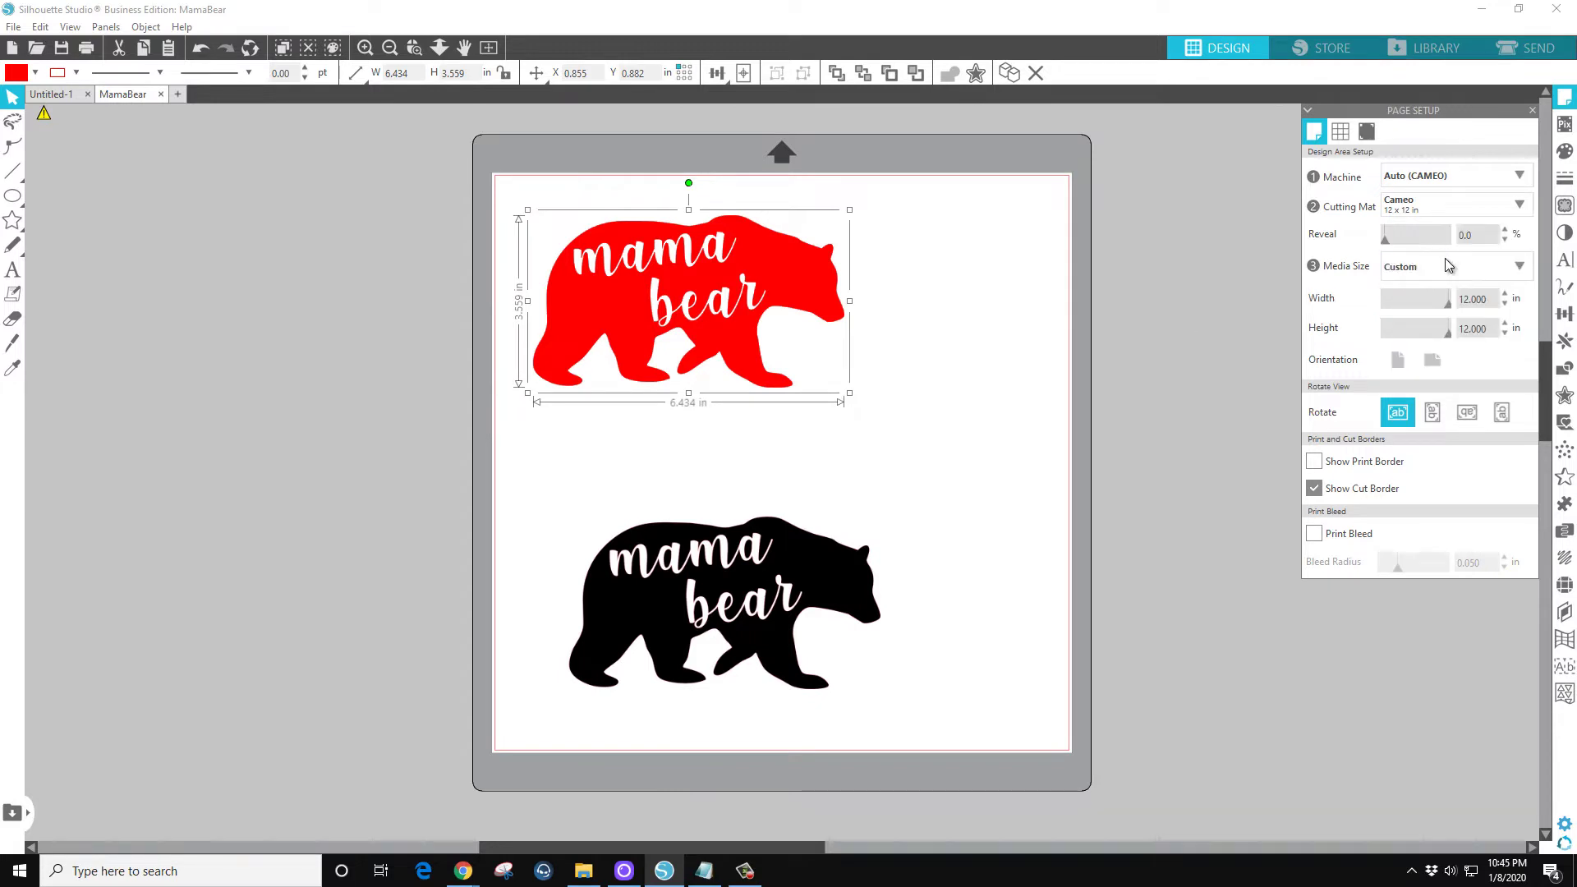
{"action": "left_click", "coordinate": [1451, 271]}
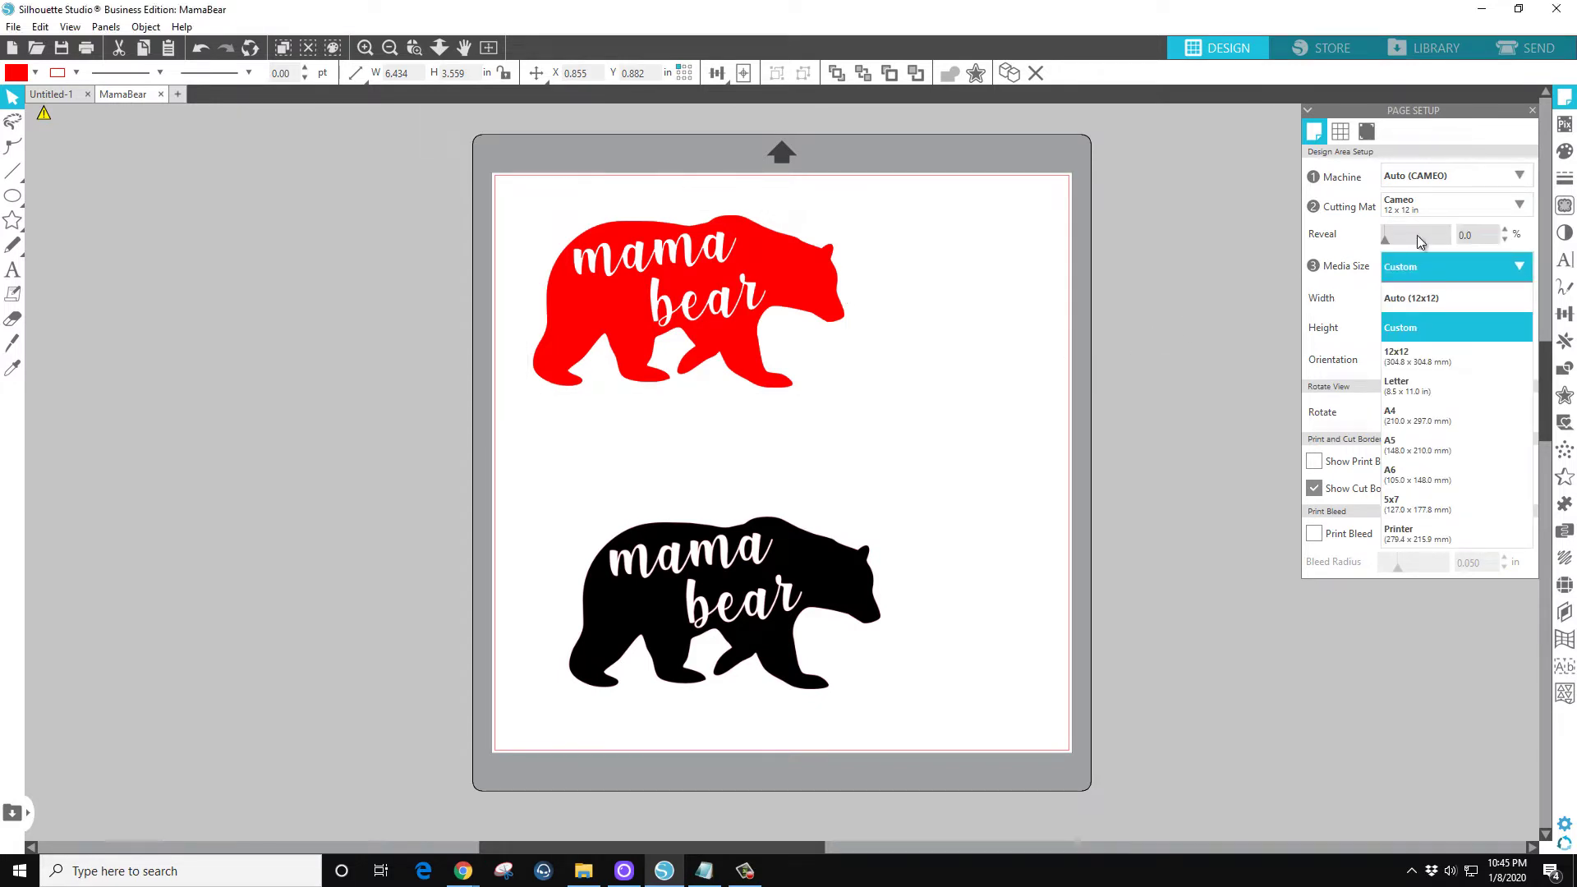
{"action": "left_click", "coordinate": [1431, 206]}
{"action": "left_click", "coordinate": [1417, 249]}
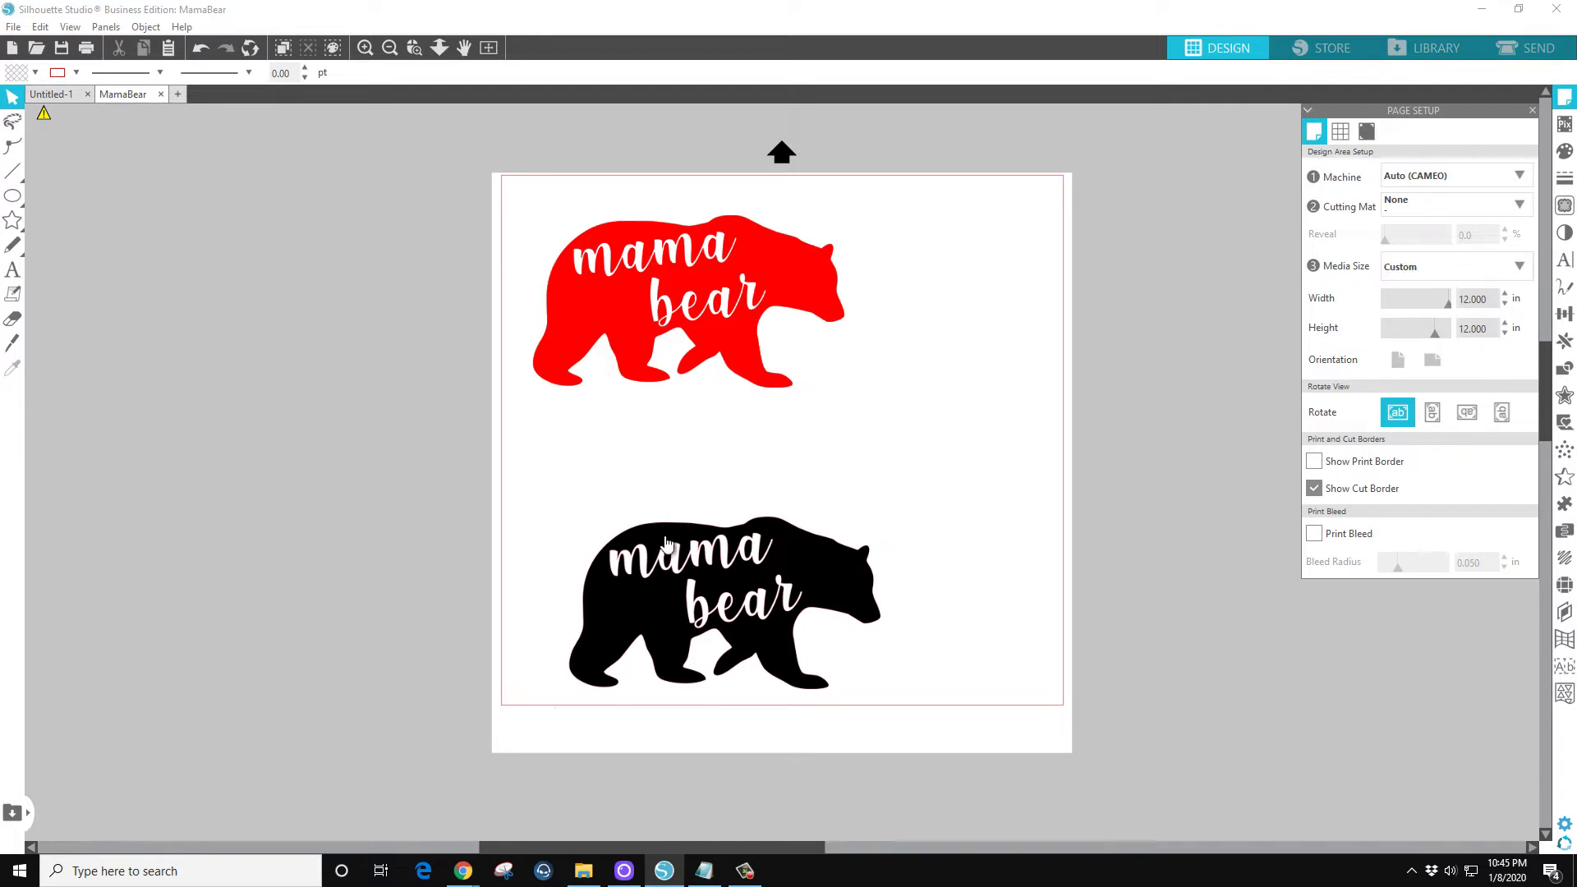
{"action": "key", "text": "ctrl+z"}
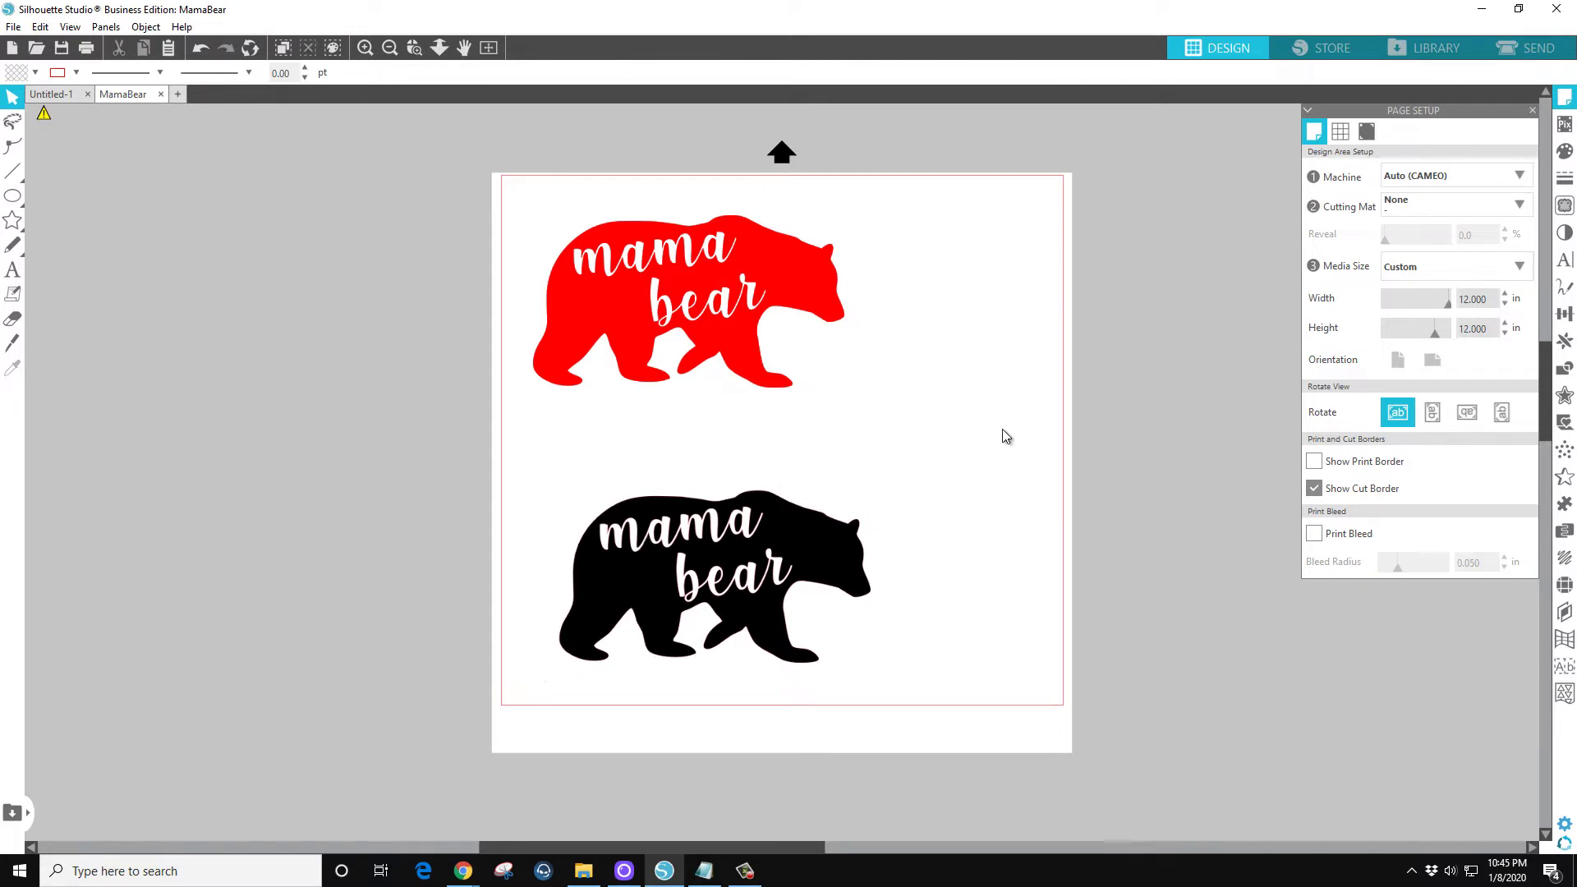
In the Send view on Oracal 651 vinyl, set the black bear to No Cut.
{"action": "left_click", "coordinate": [1538, 51]}
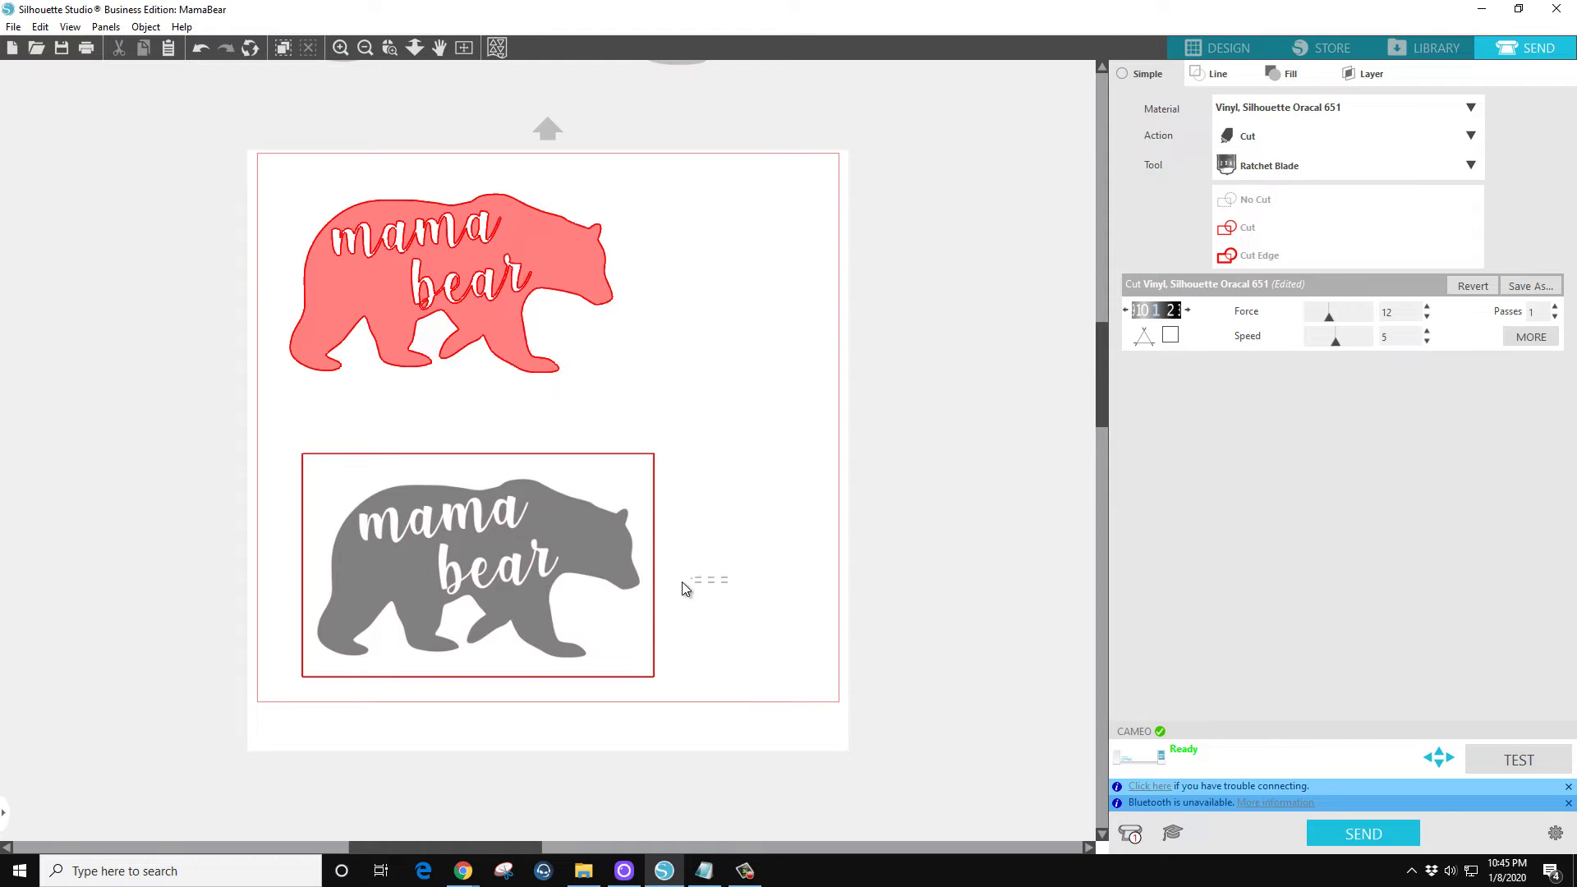
{"action": "left_click", "coordinate": [583, 574]}
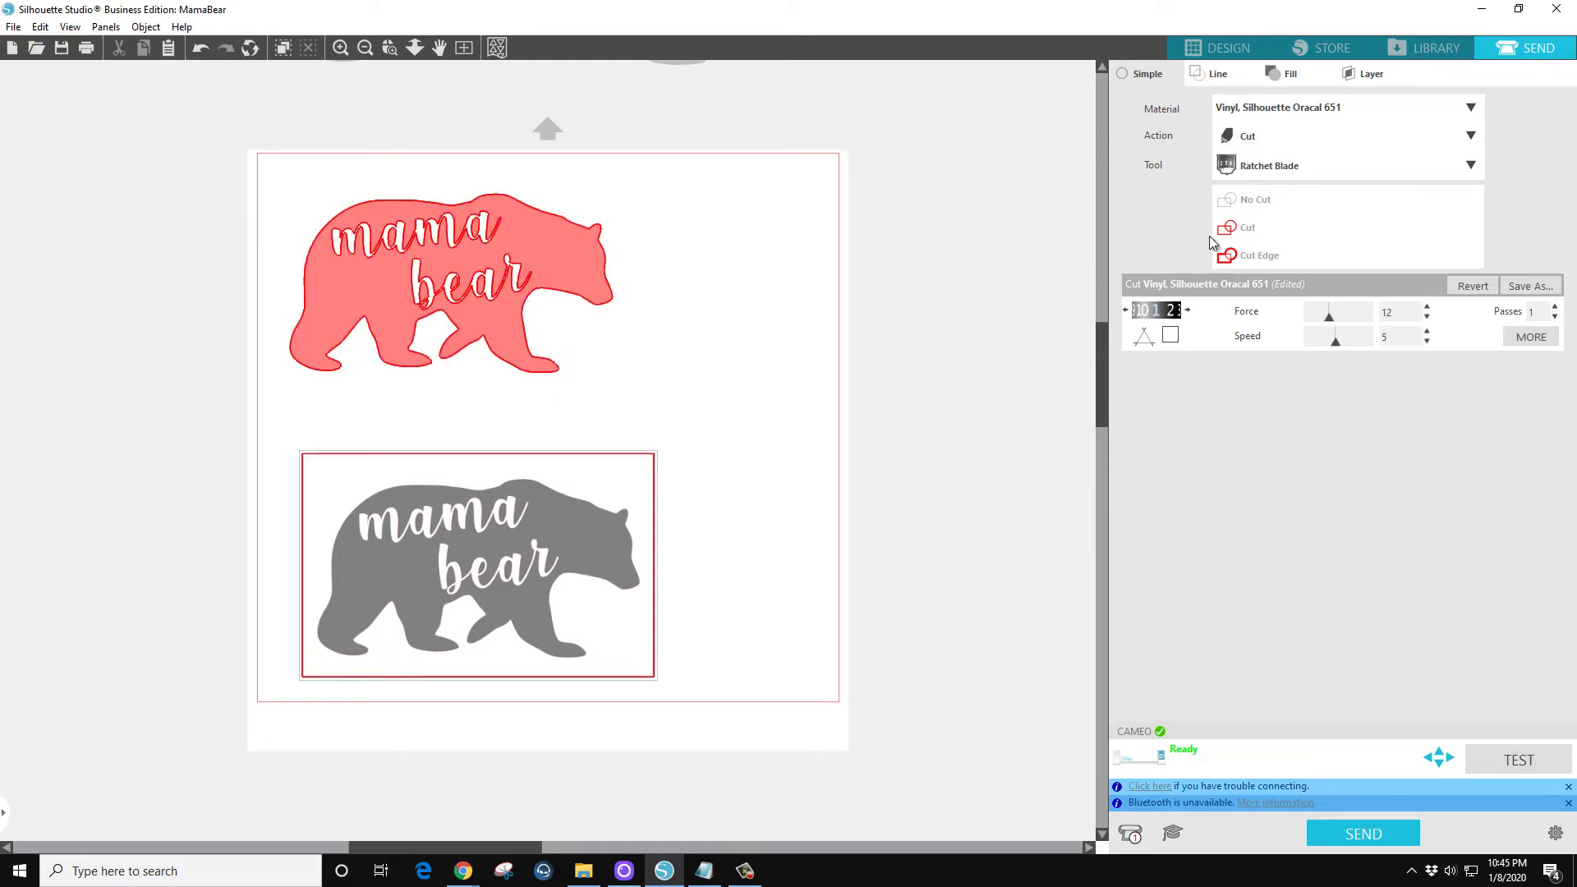
{"action": "left_click", "coordinate": [1252, 206]}
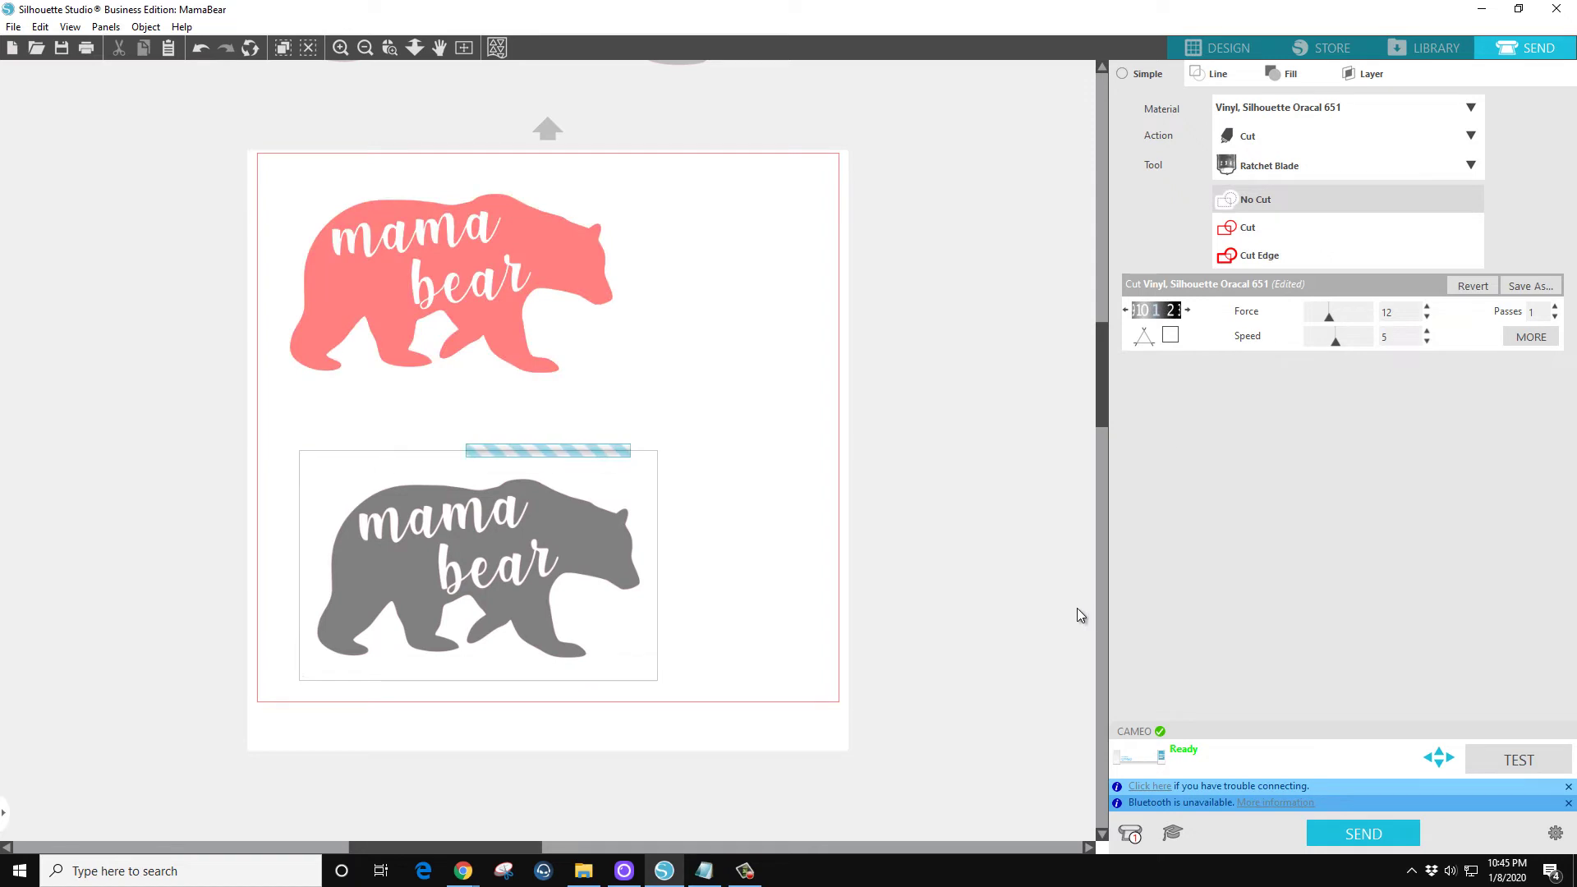
Drag the black bear off the mat to the left and recheck the cut settings.
{"action": "left_click", "coordinate": [1205, 53]}
{"action": "left_click_drag", "start_coordinate": [750, 611], "coordinate": [250, 574]}
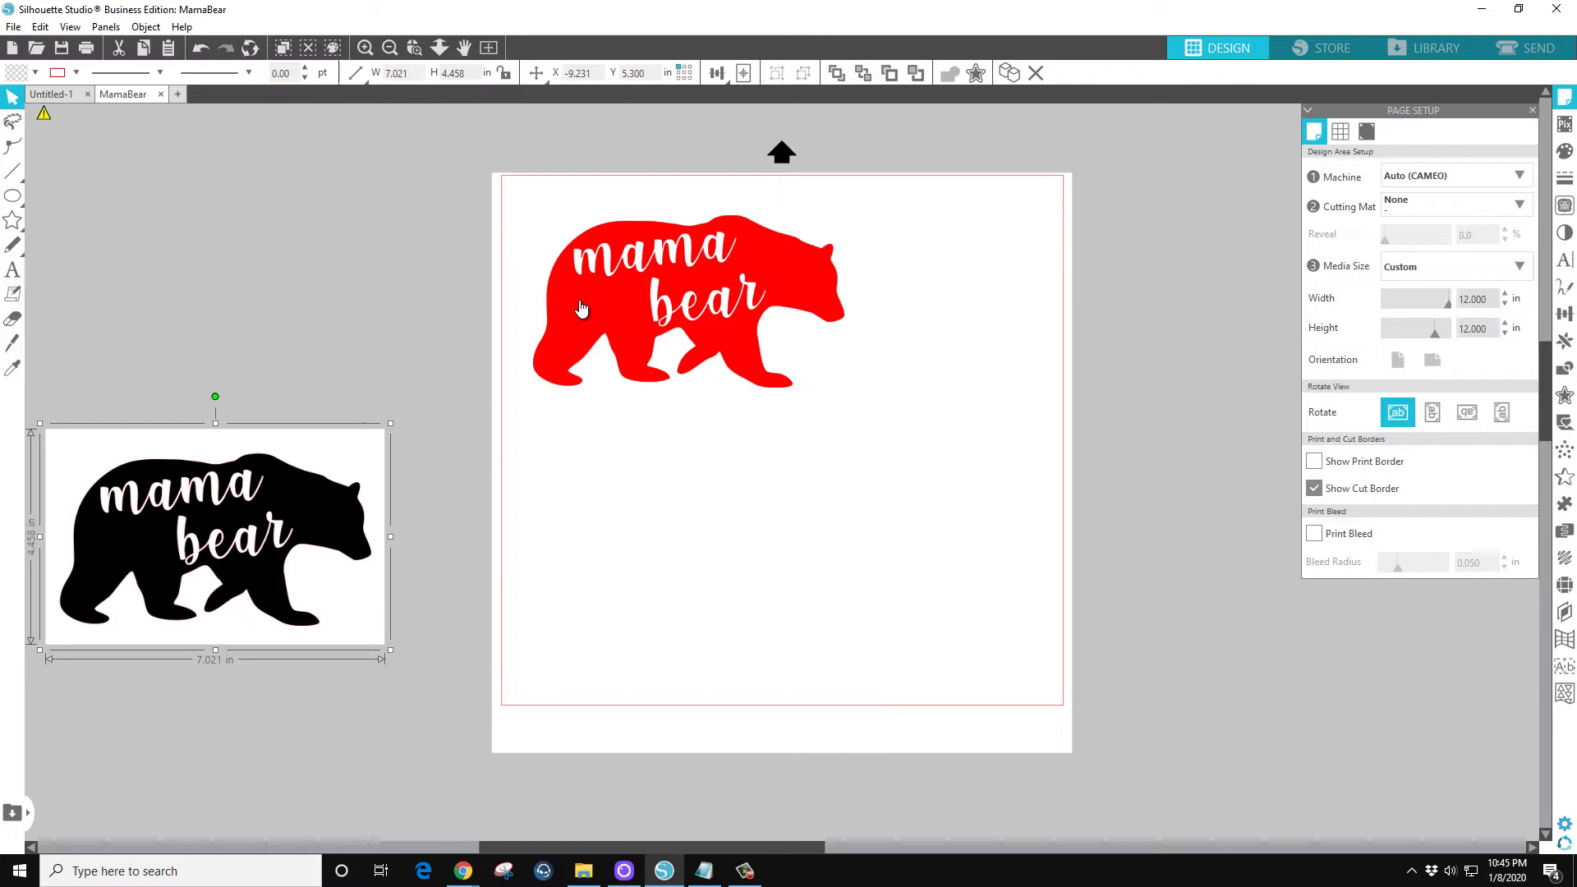
{"action": "left_click", "coordinate": [1529, 50]}
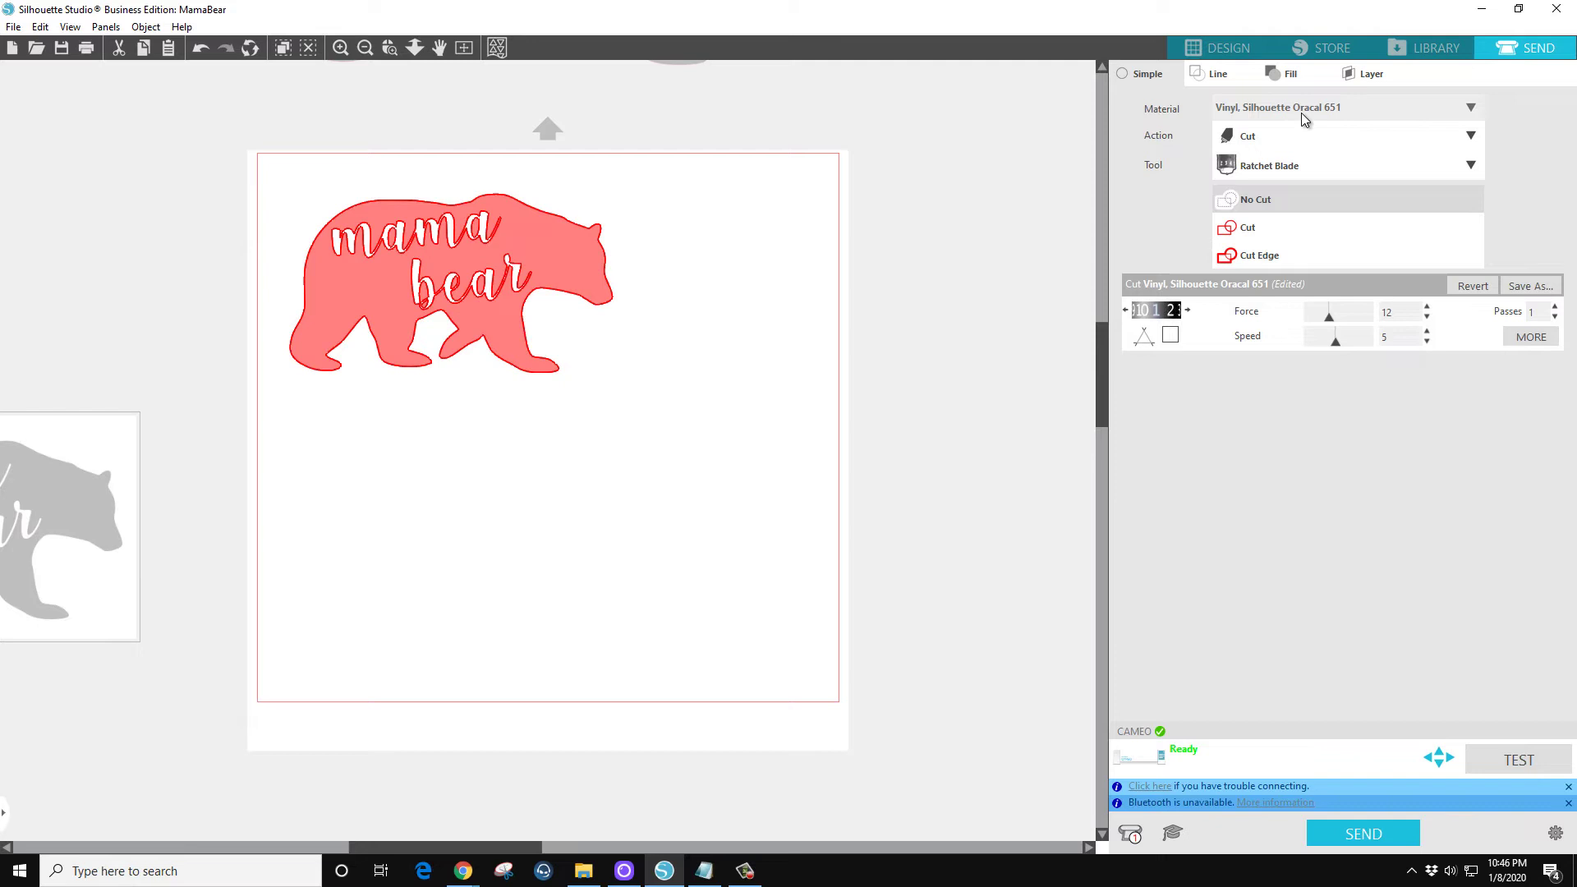
{"action": "left_click", "coordinate": [1303, 119]}
{"action": "left_click", "coordinate": [1531, 146]}
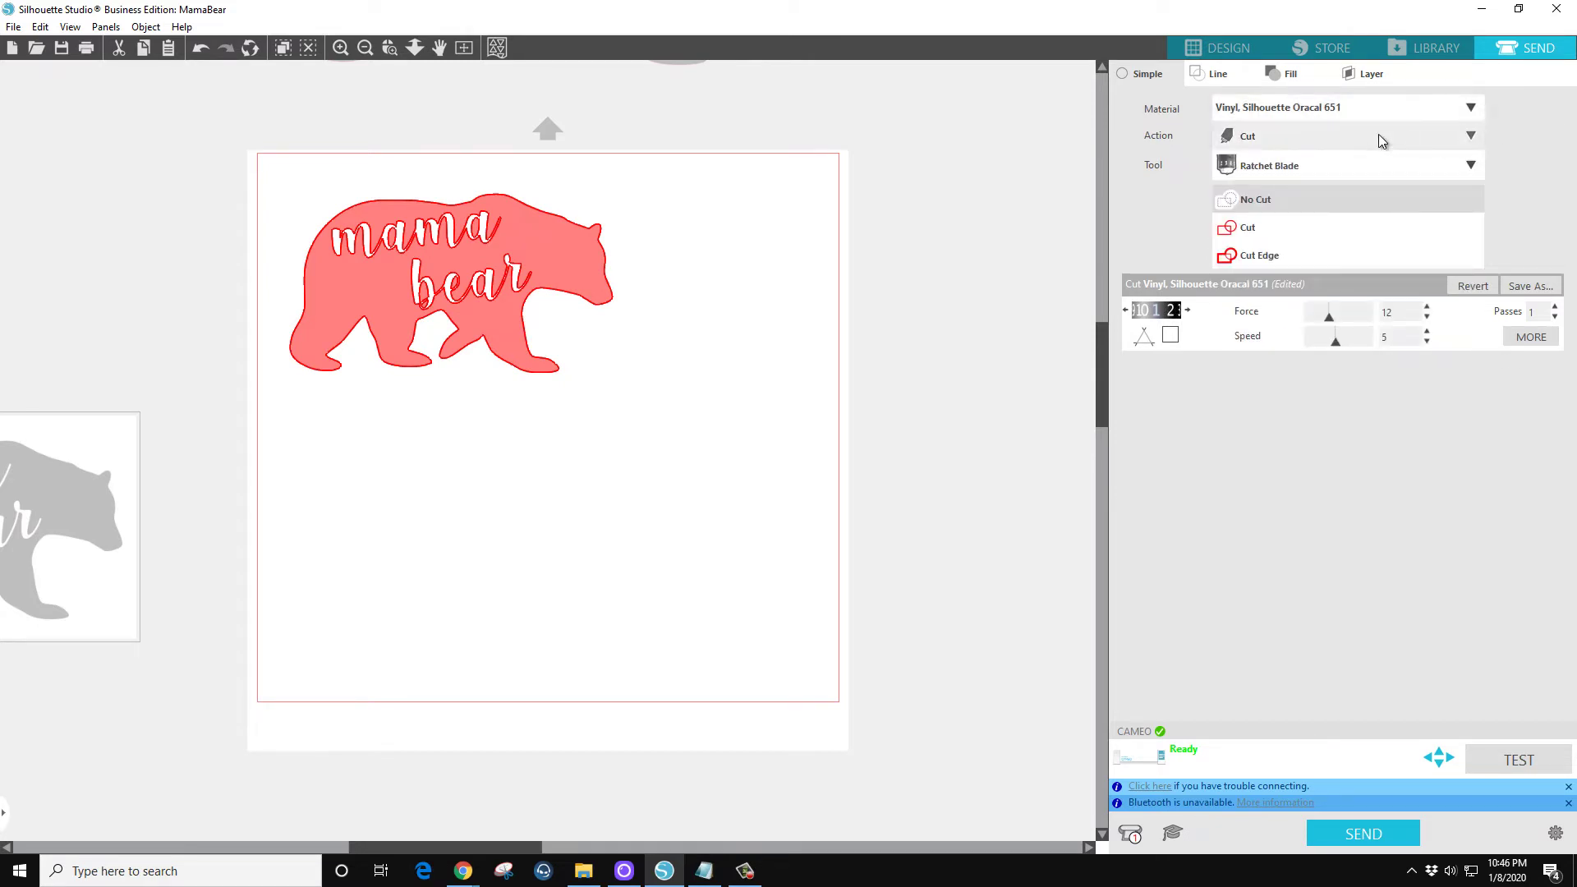
{"action": "left_click", "coordinate": [1439, 160]}
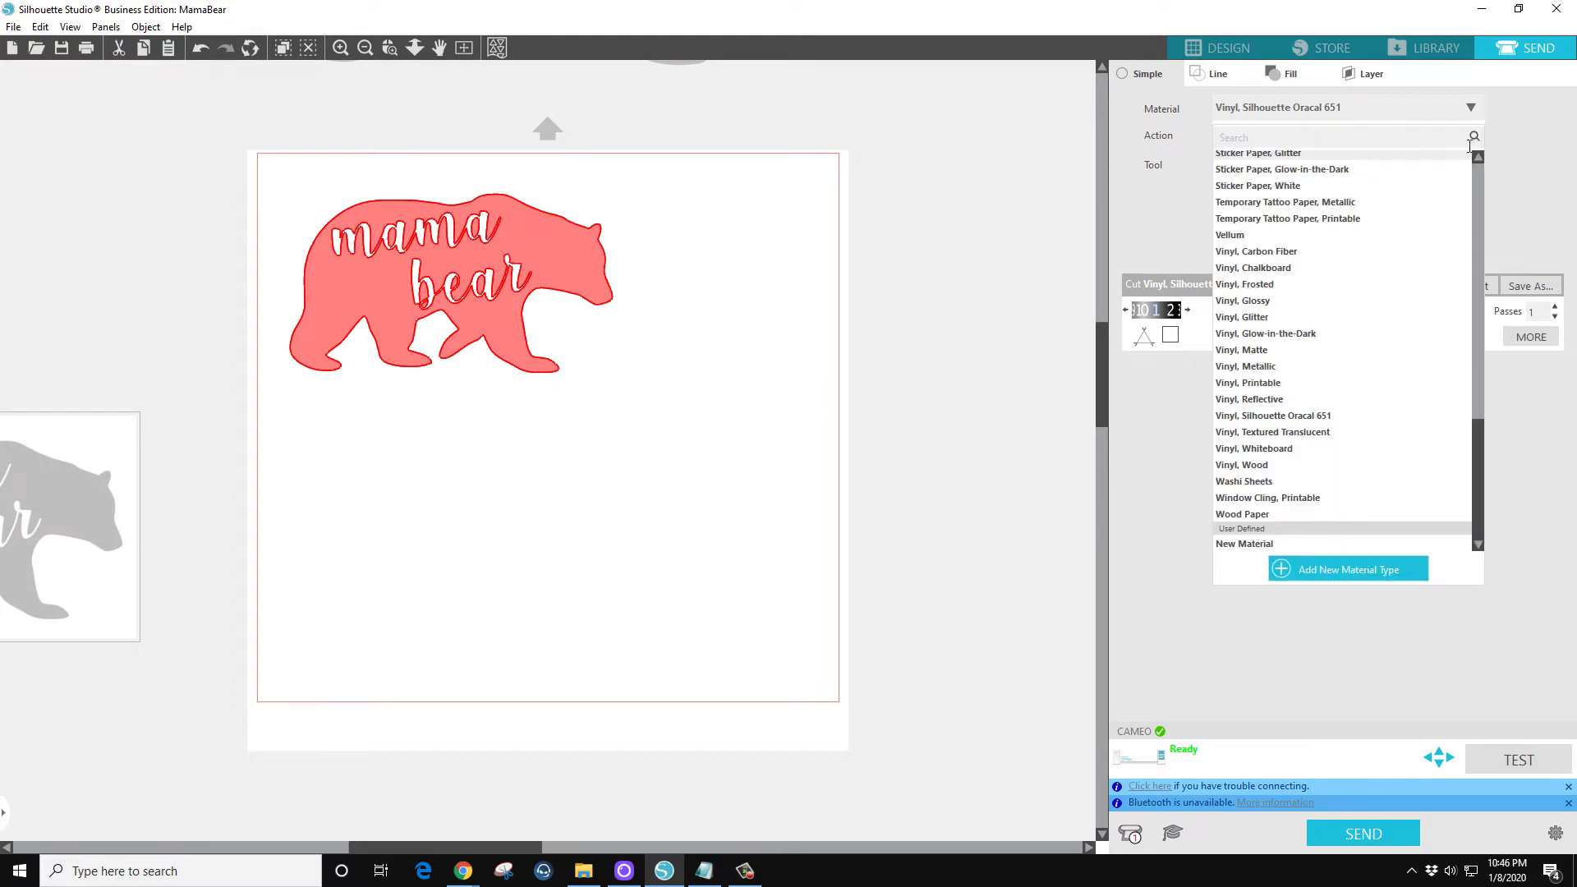
{"action": "scroll", "coordinate": [1476, 175], "scroll_direction": "up", "scroll_amount": 5}
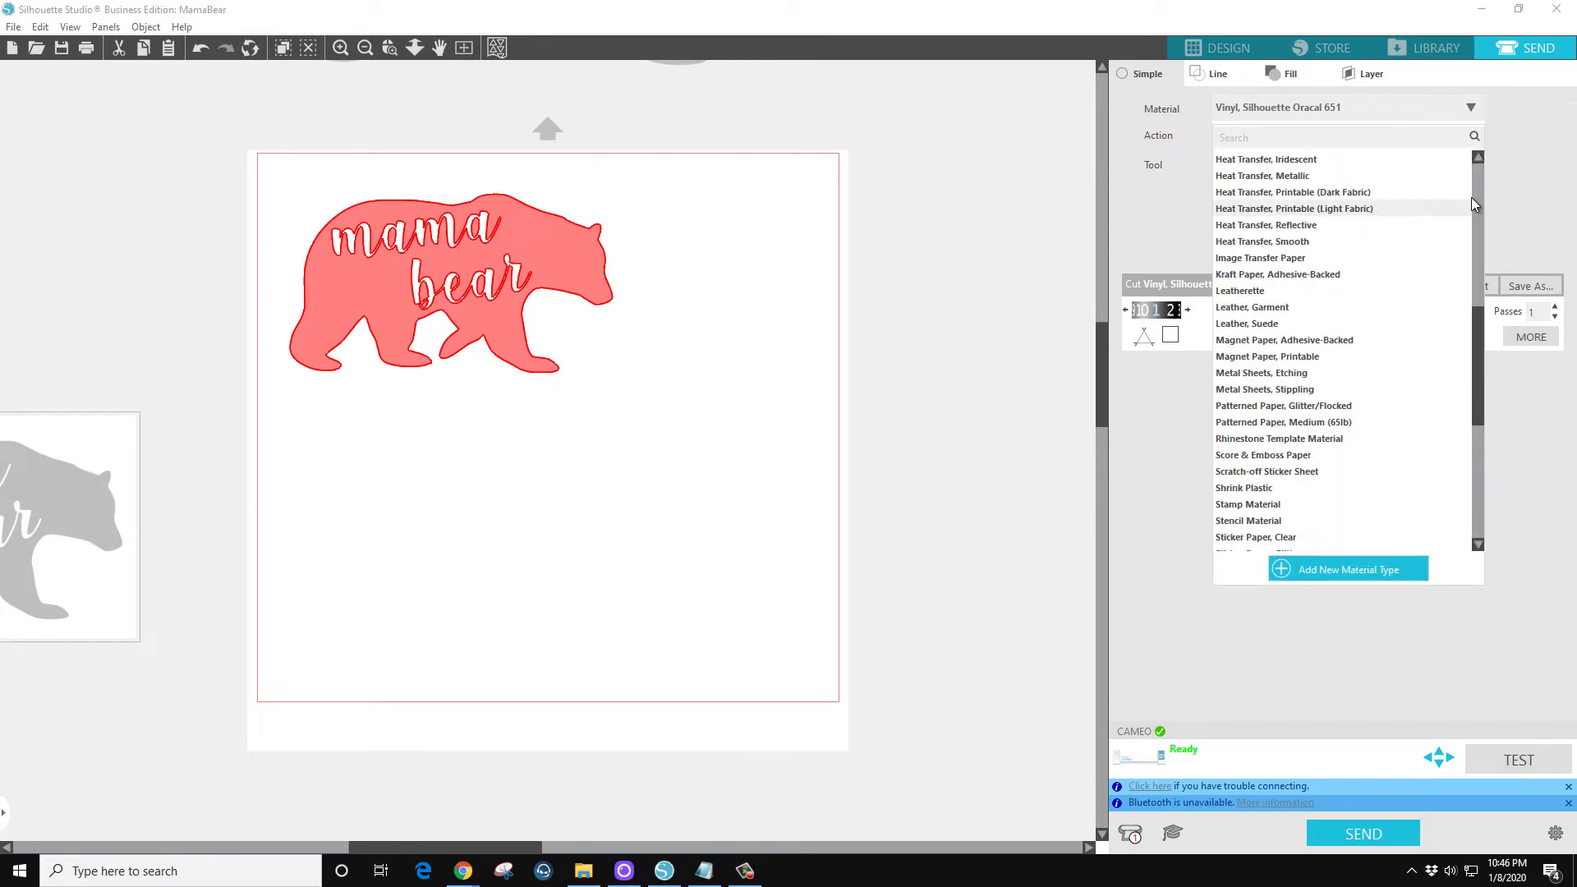
{"action": "left_click", "coordinate": [1479, 246]}
{"action": "left_click", "coordinate": [1478, 325]}
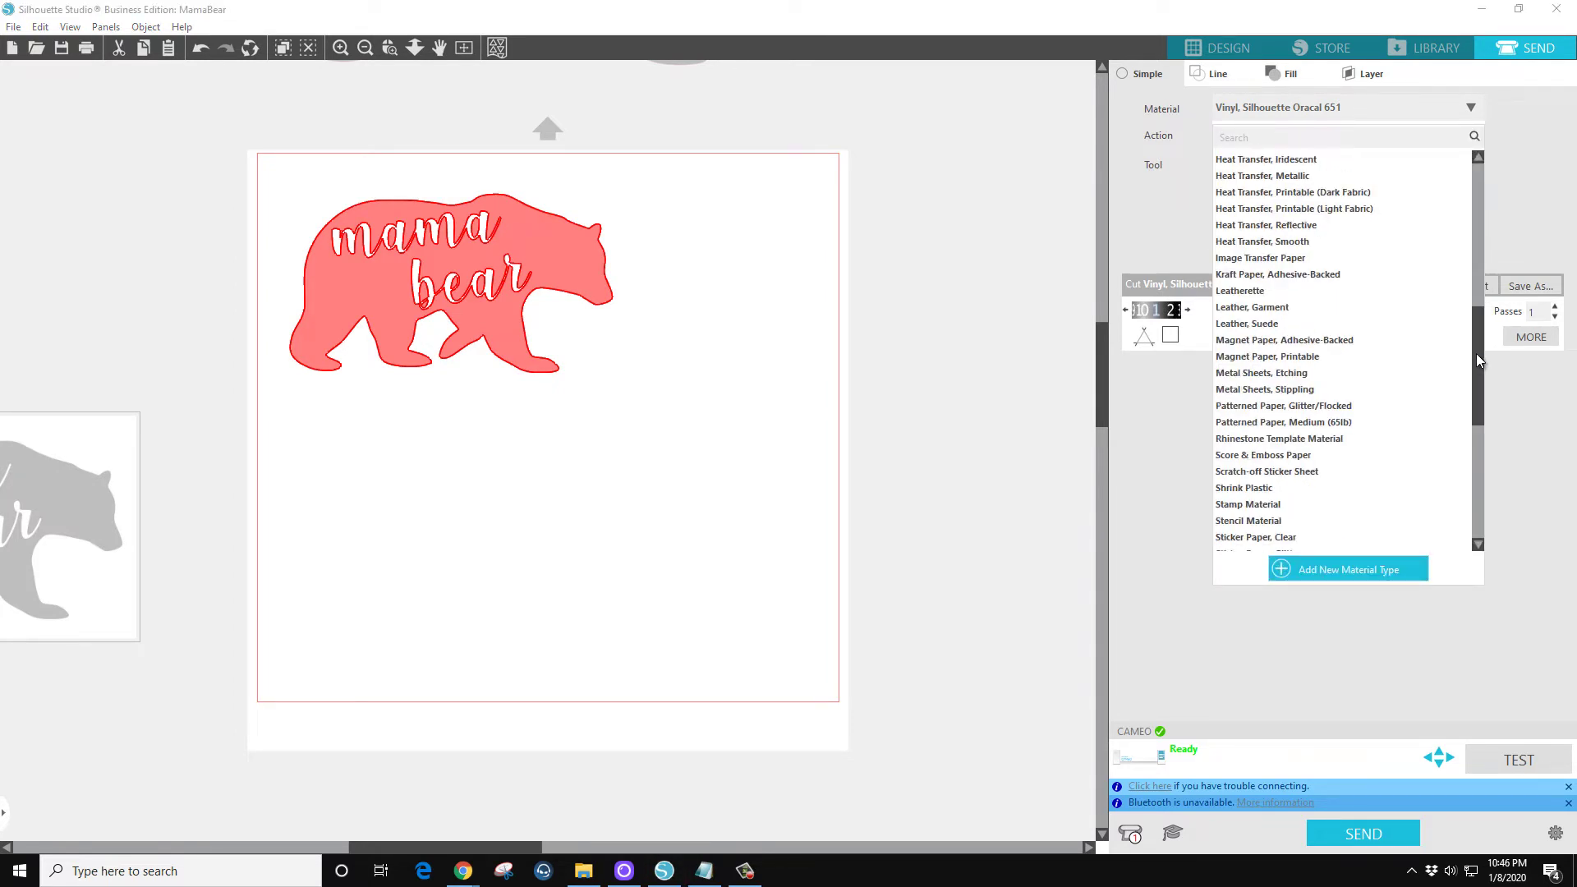
{"action": "left_click_drag", "start_coordinate": [1476, 360], "coordinate": [1457, 484]}
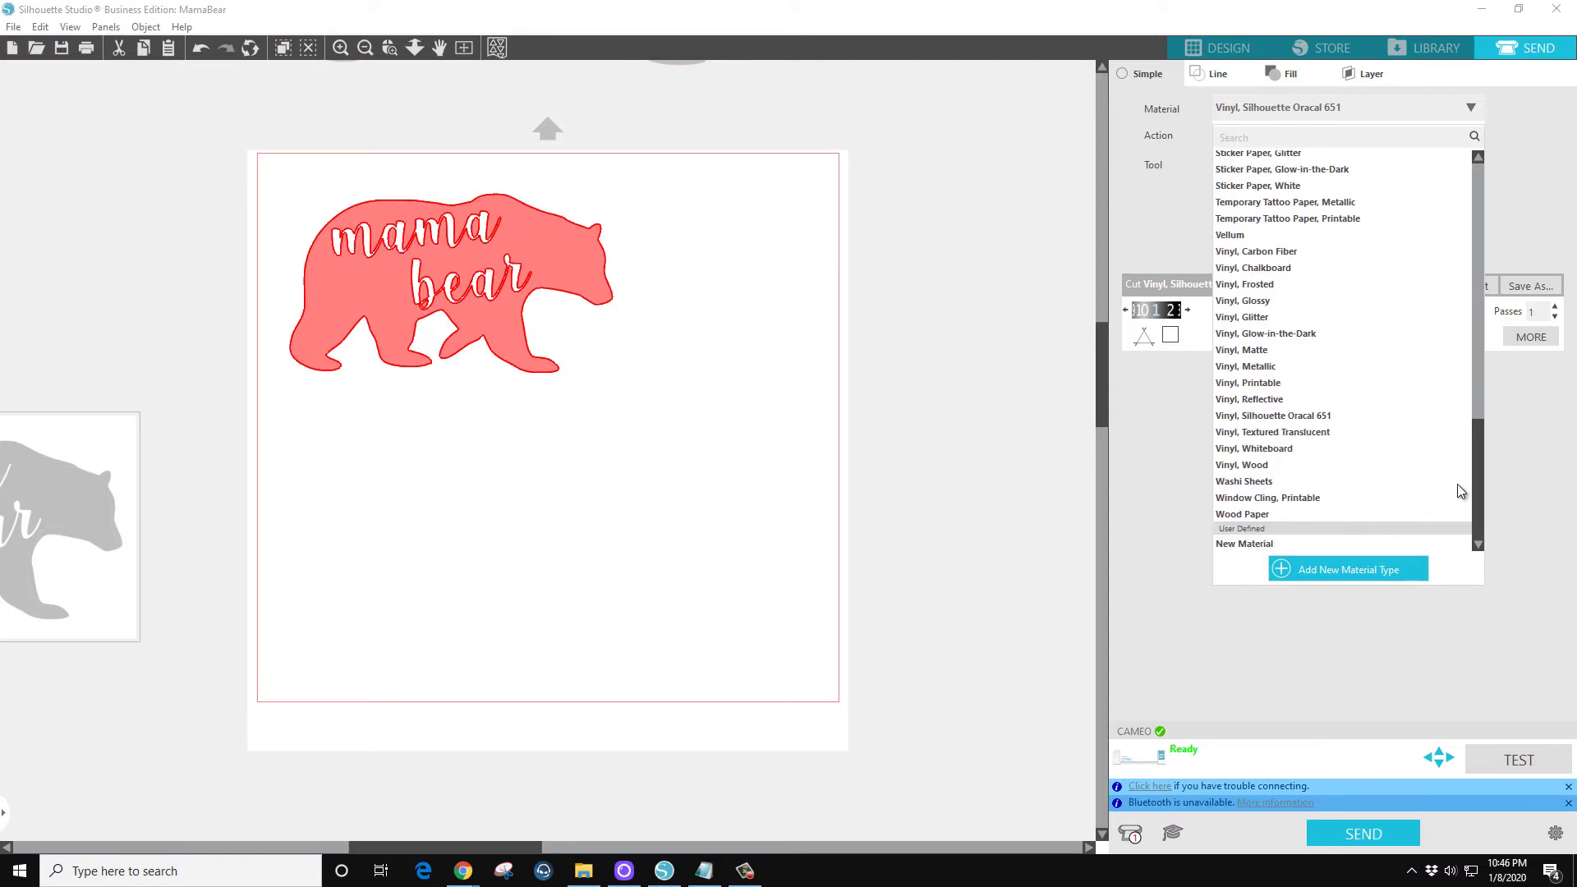
{"action": "left_click", "coordinate": [1287, 420]}
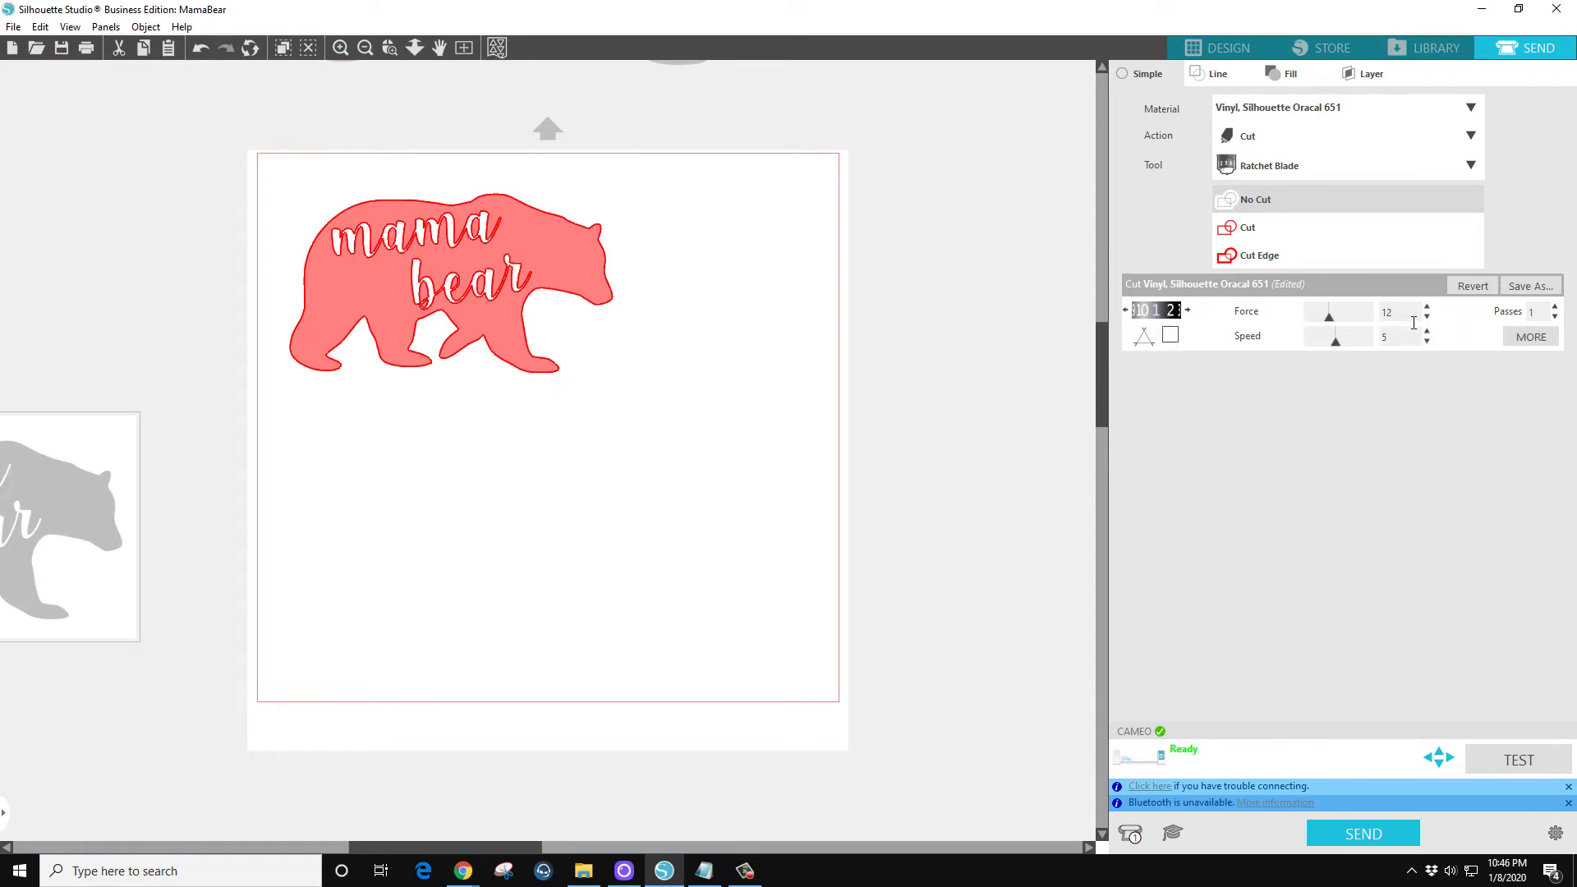
{"action": "key", "text": "alt+Tab"}
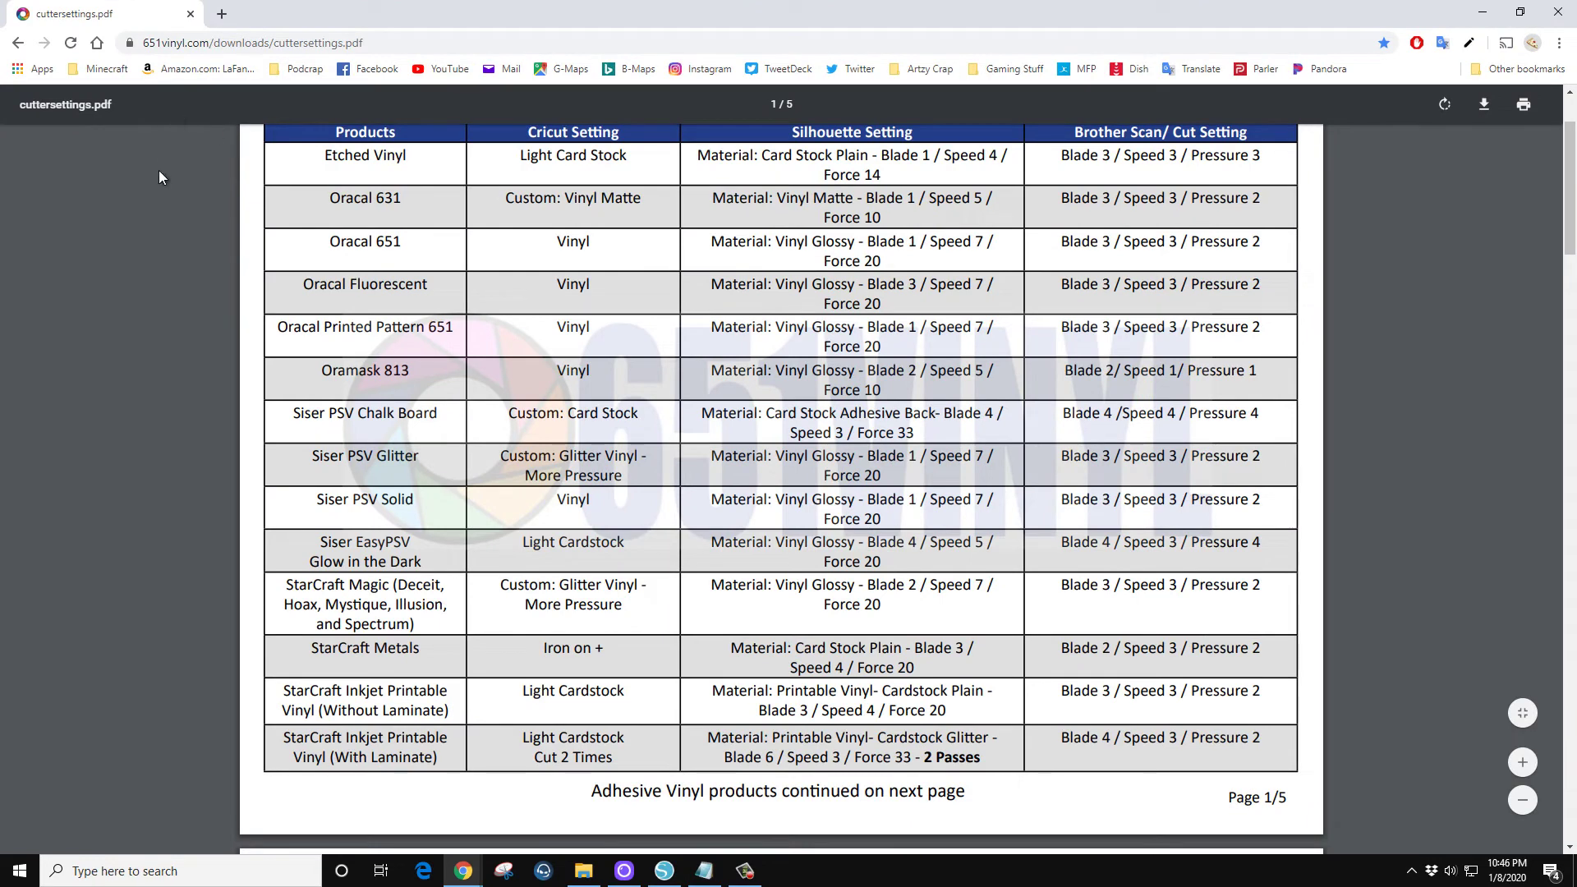
{"action": "scroll", "coordinate": [225, 332], "scroll_direction": "up", "scroll_amount": 2}
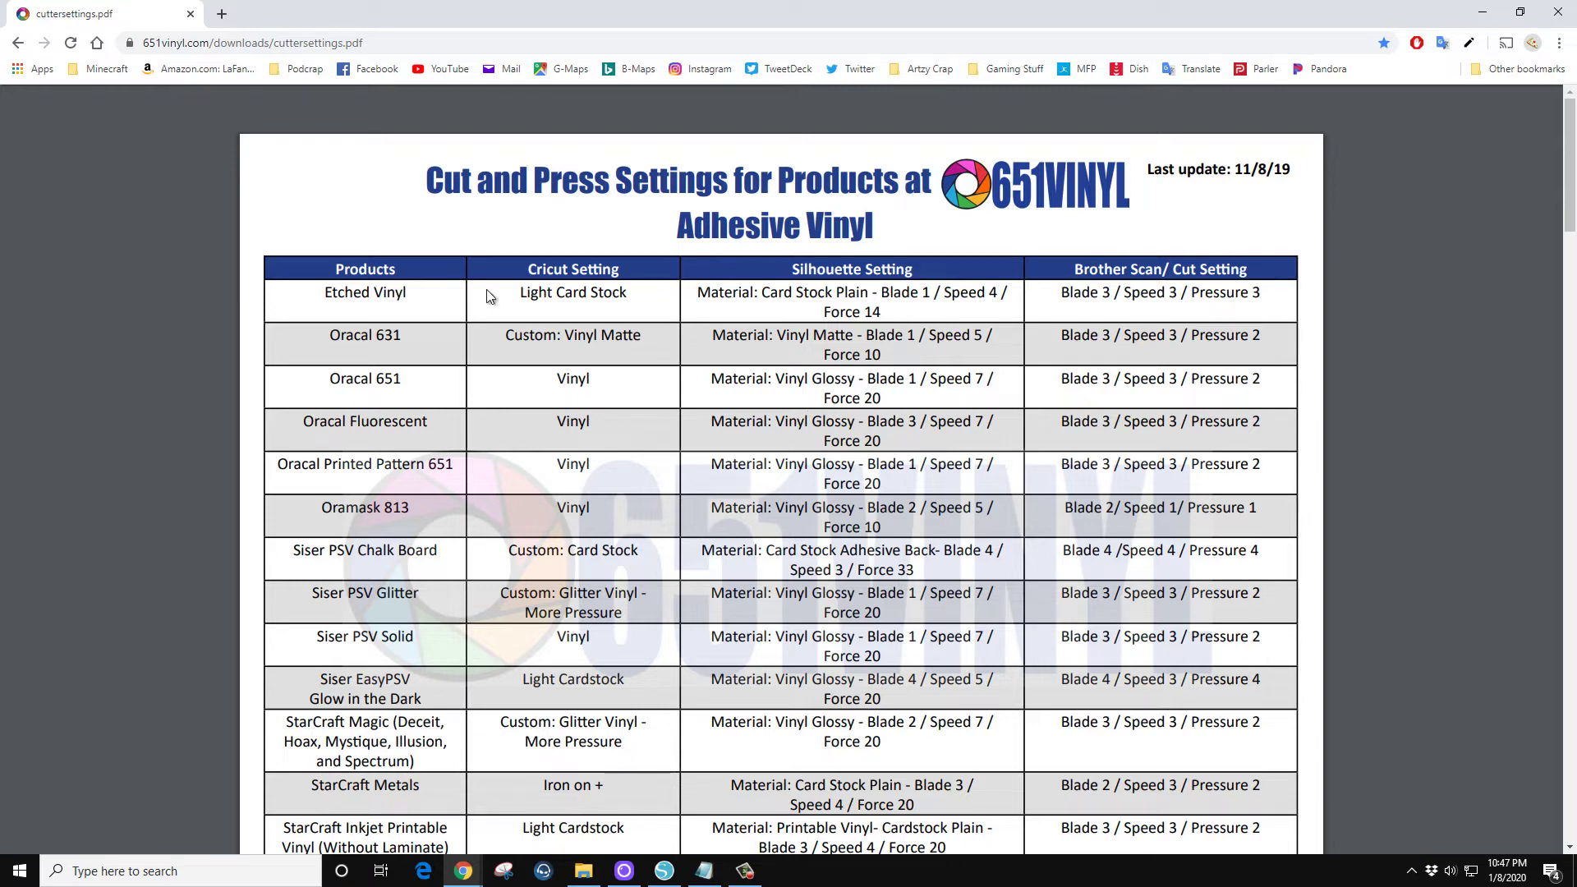
{"action": "left_click_drag", "start_coordinate": [244, 17], "coordinate": [1576, 116]}
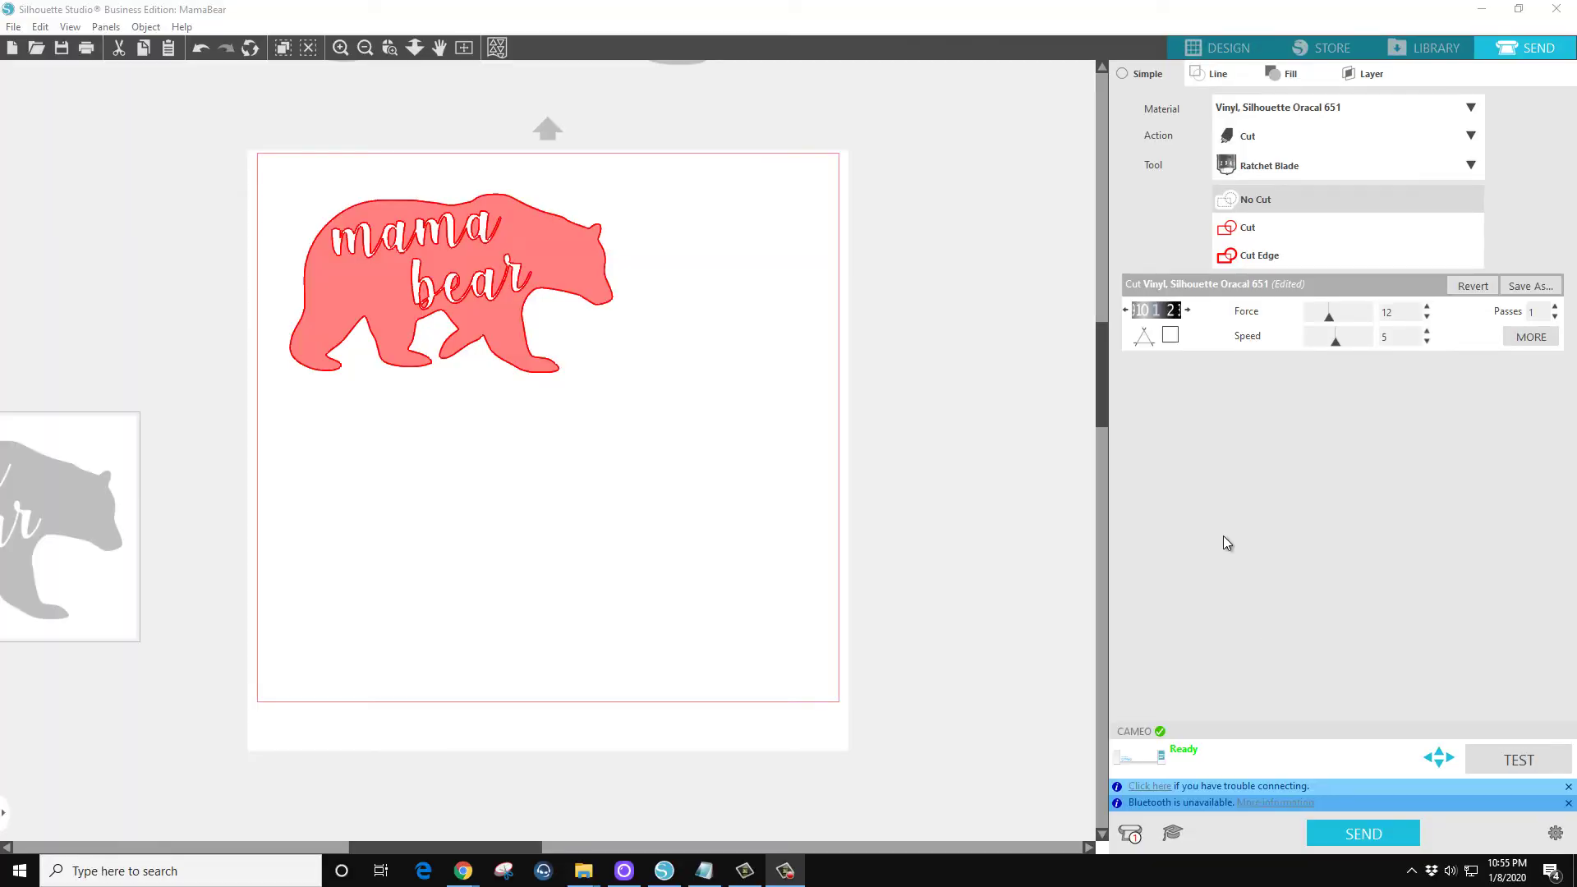
Scale the red bear up to 7.169 × 3.965 in and drag it into the top-left corner.
{"action": "left_click", "coordinate": [1205, 51]}
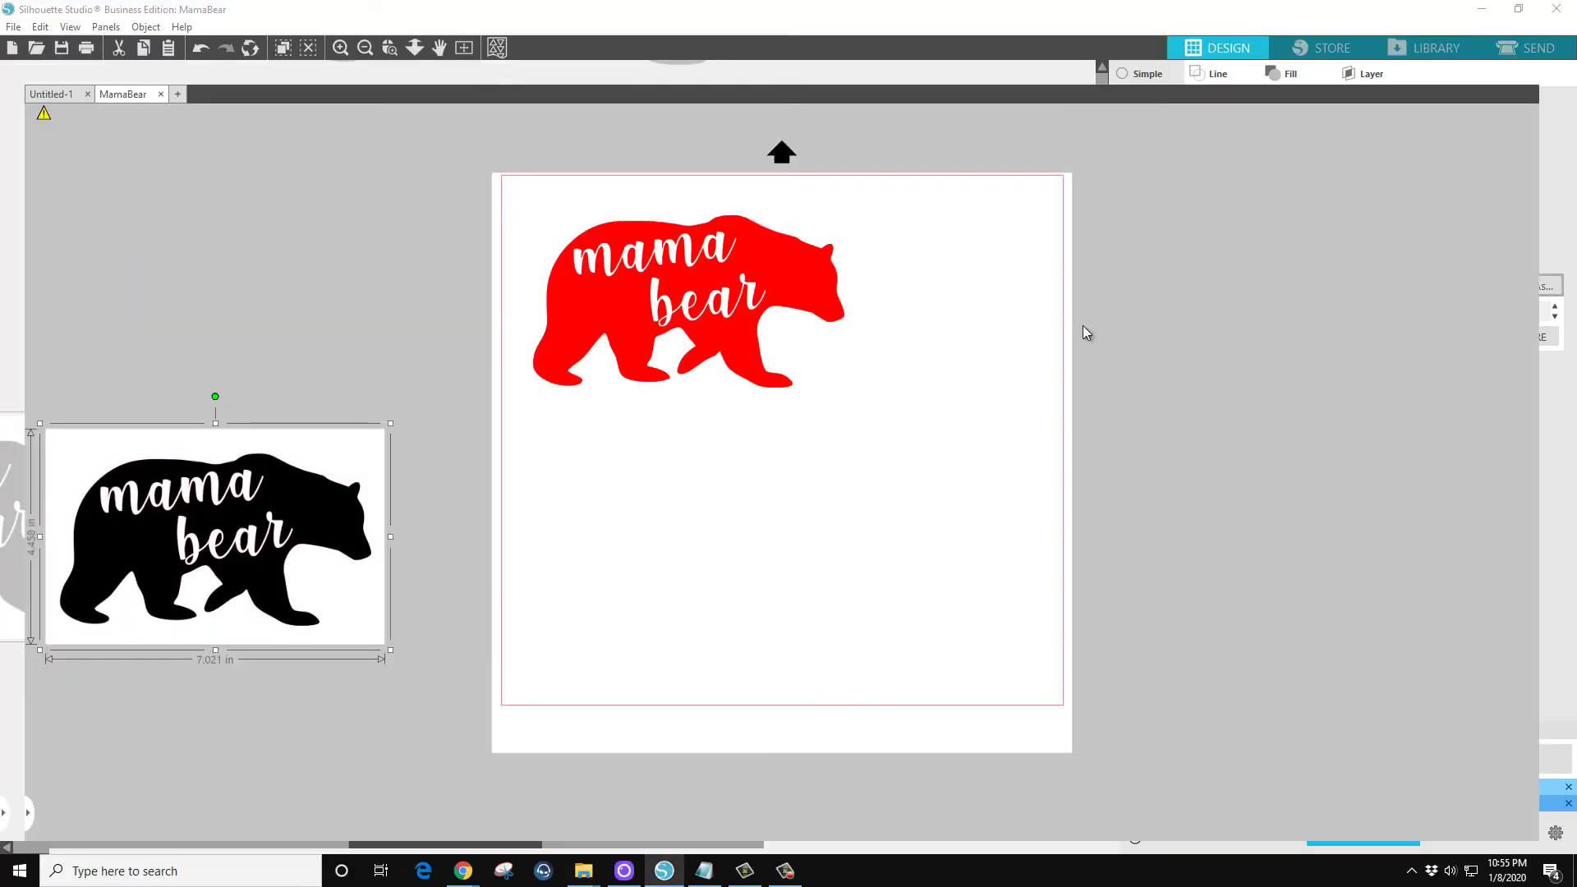
{"action": "left_click_drag", "start_coordinate": [862, 474], "coordinate": [526, 215]}
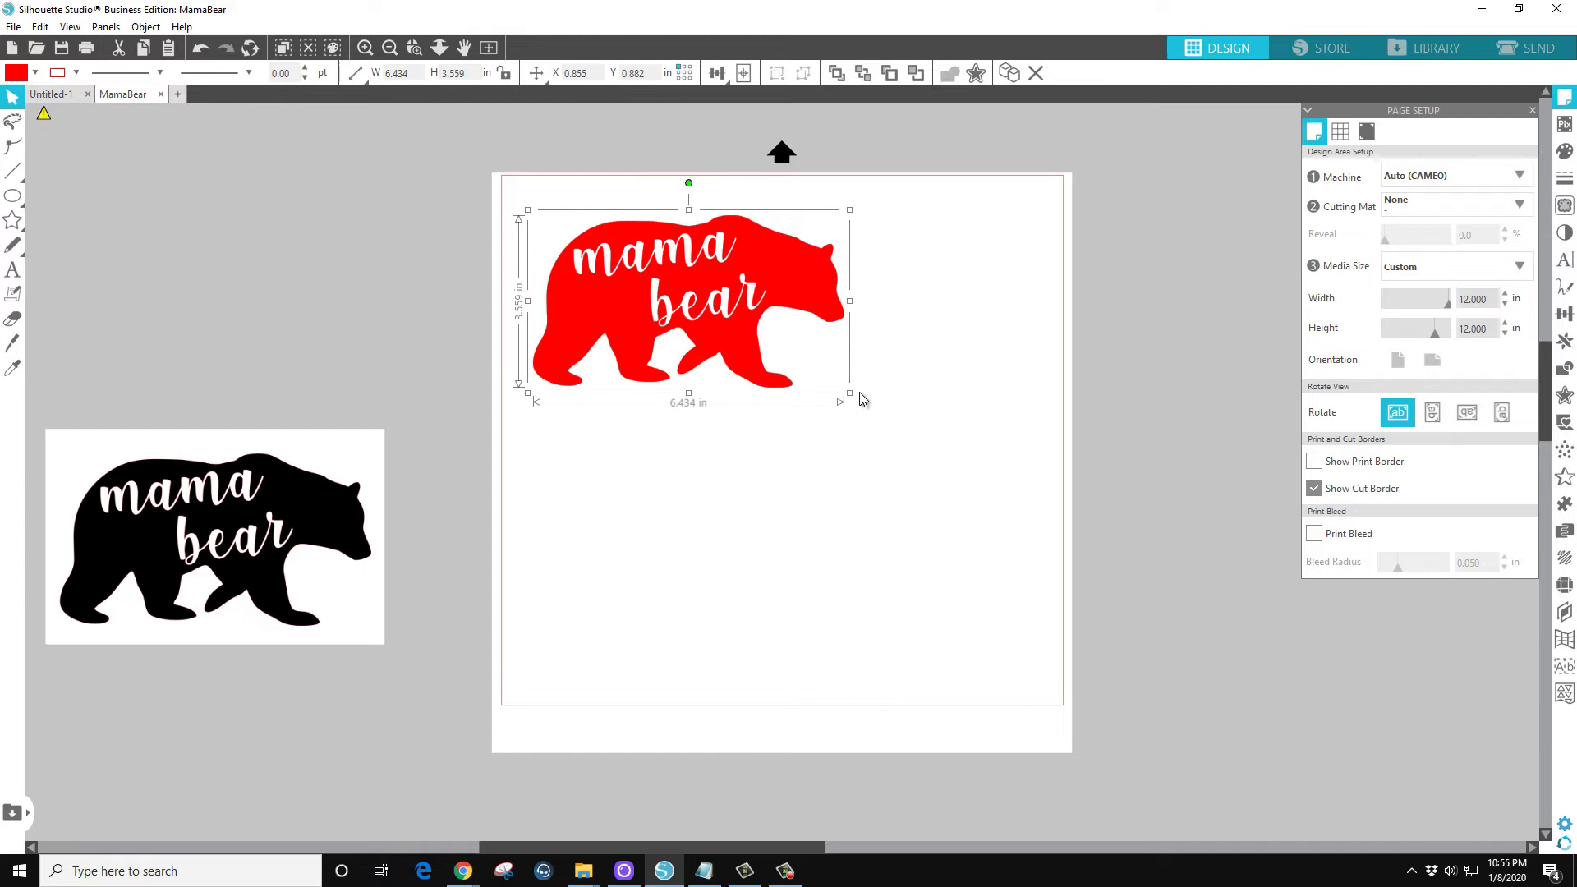
{"action": "left_click_drag", "start_coordinate": [852, 398], "coordinate": [878, 414]}
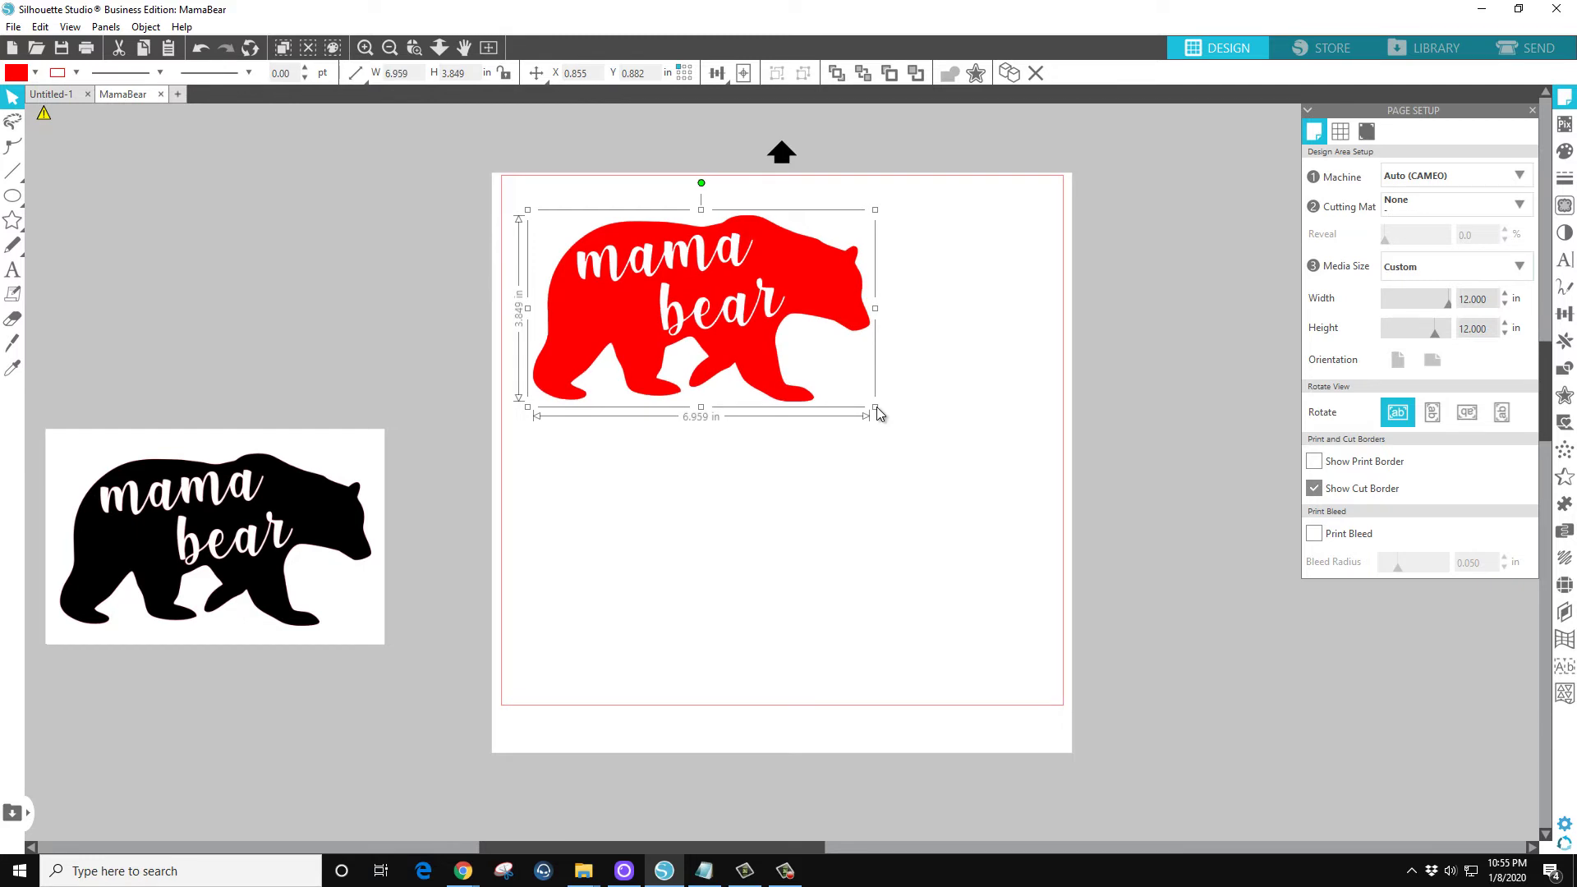
{"action": "key", "text": "ctrl+z"}
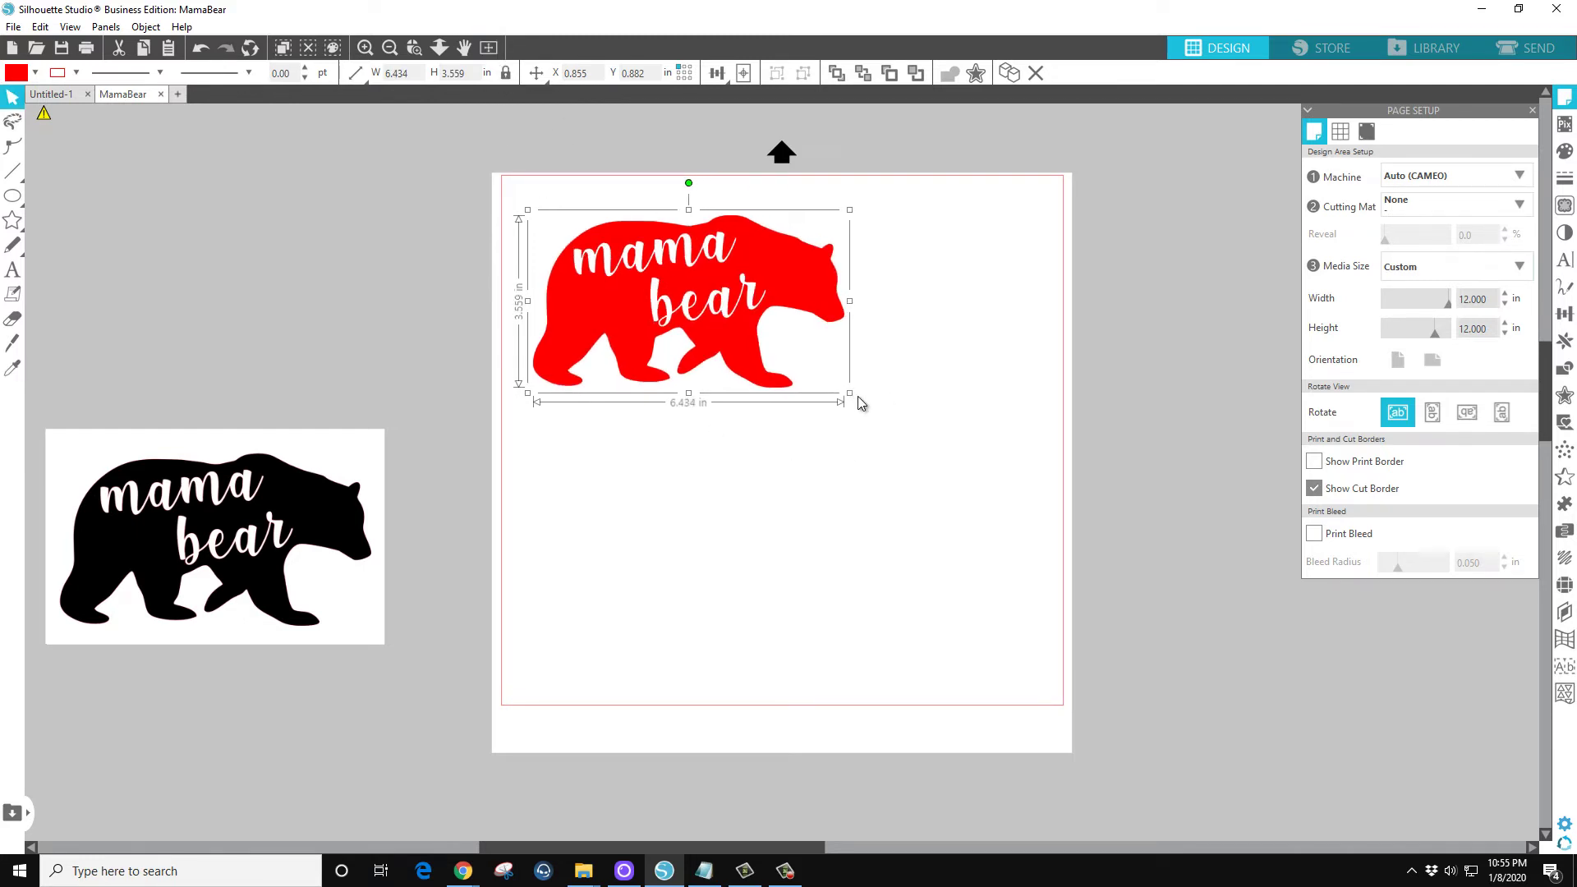
{"action": "left_click_drag", "start_coordinate": [859, 402], "coordinate": [891, 425]}
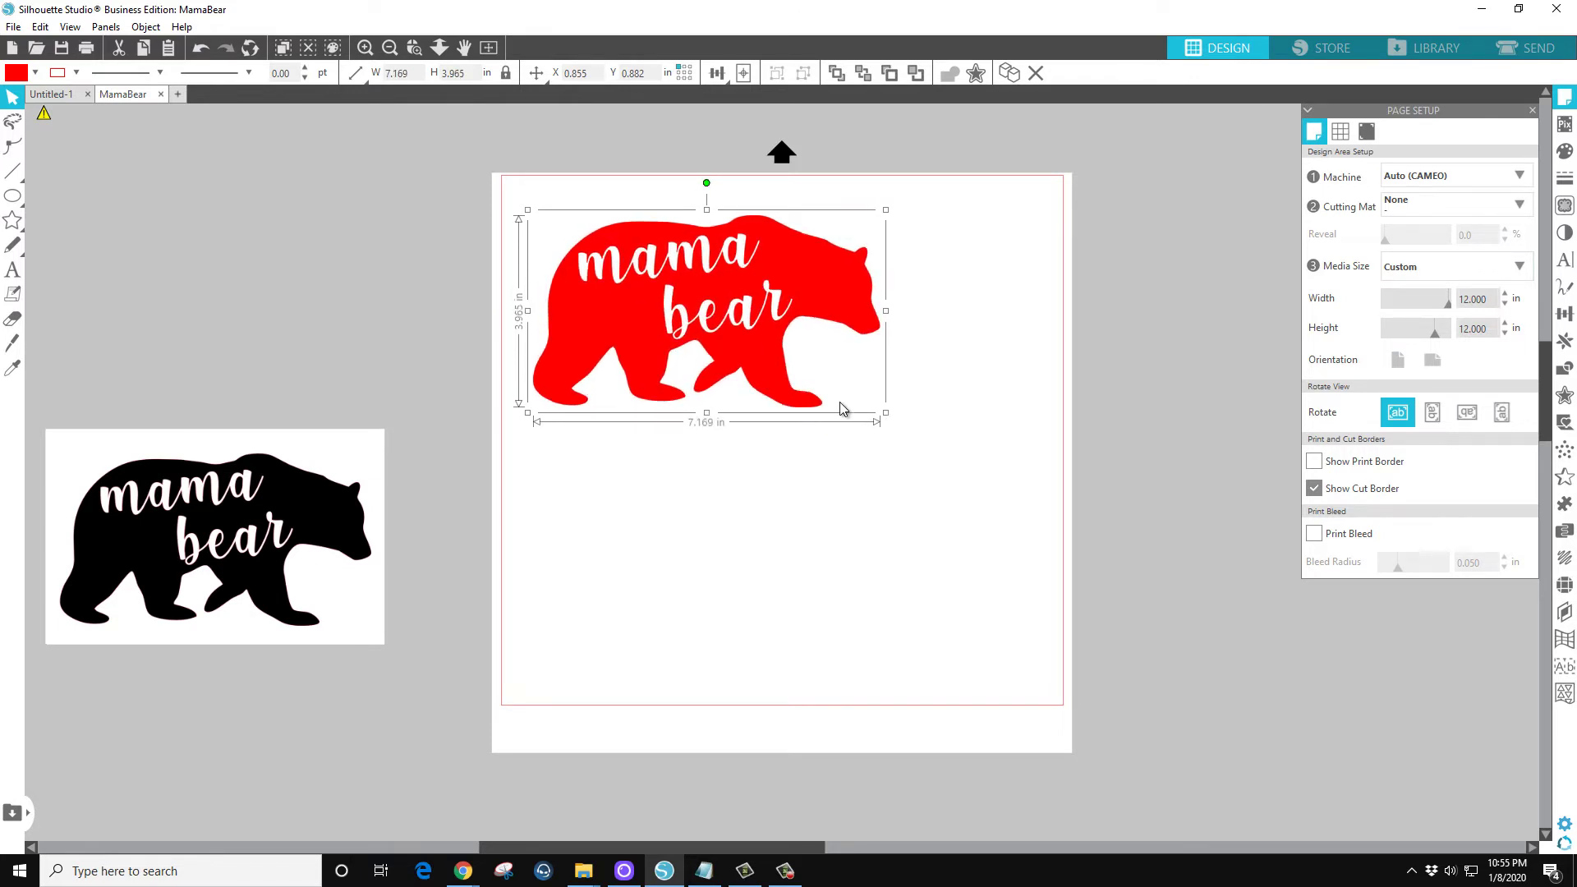
{"action": "left_click_drag", "start_coordinate": [656, 355], "coordinate": [634, 320]}
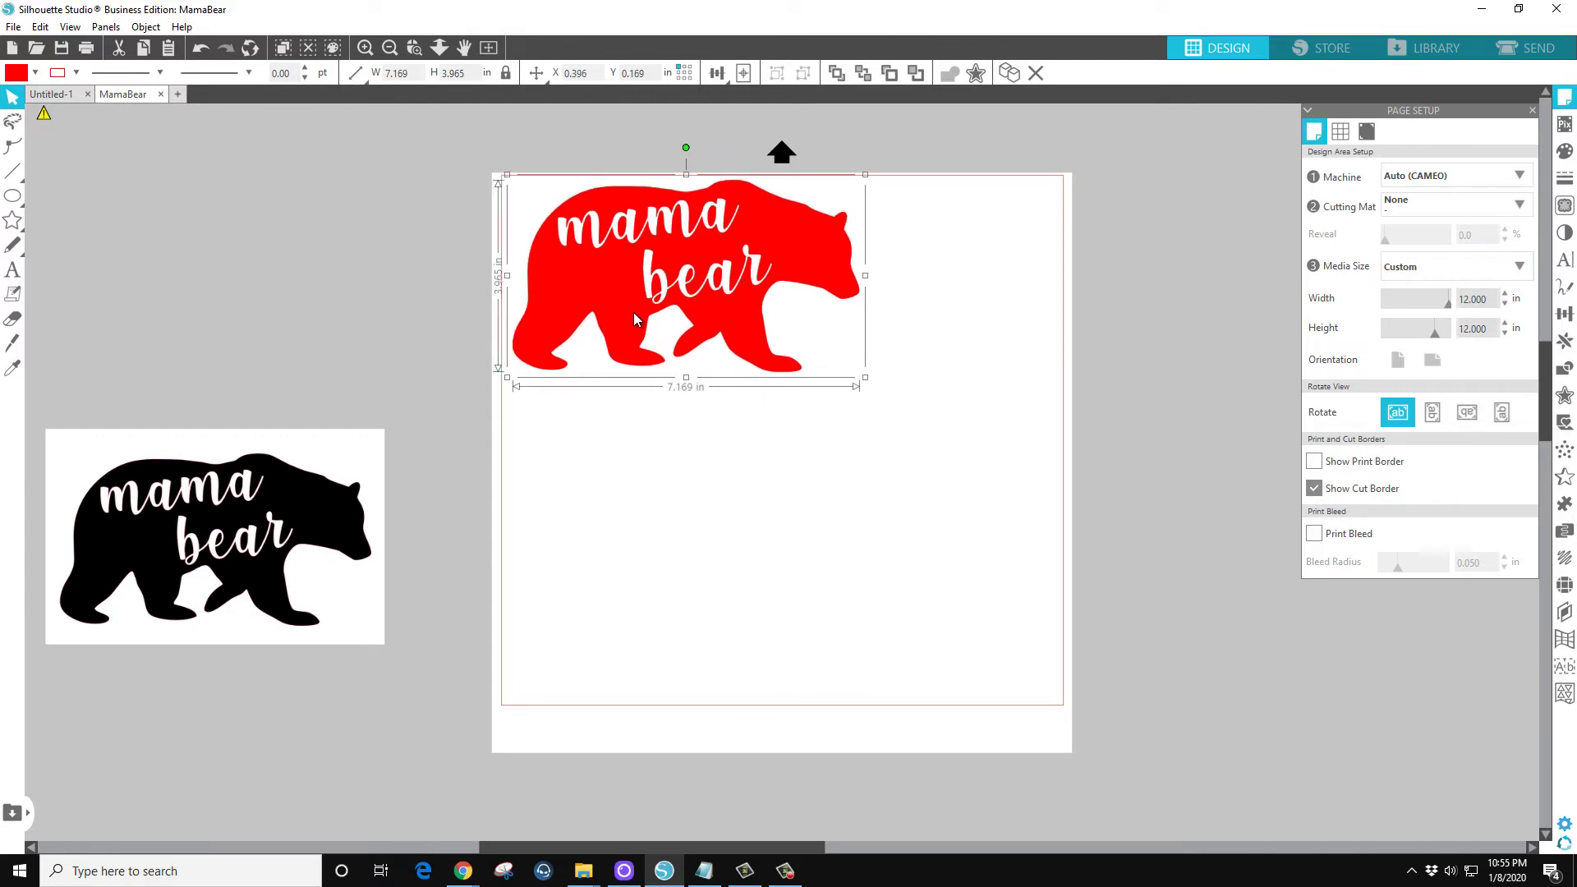
Bring up the Send panel to cut the resized red bear on Oracal 651 vinyl.
{"action": "left_click", "coordinate": [1527, 48]}
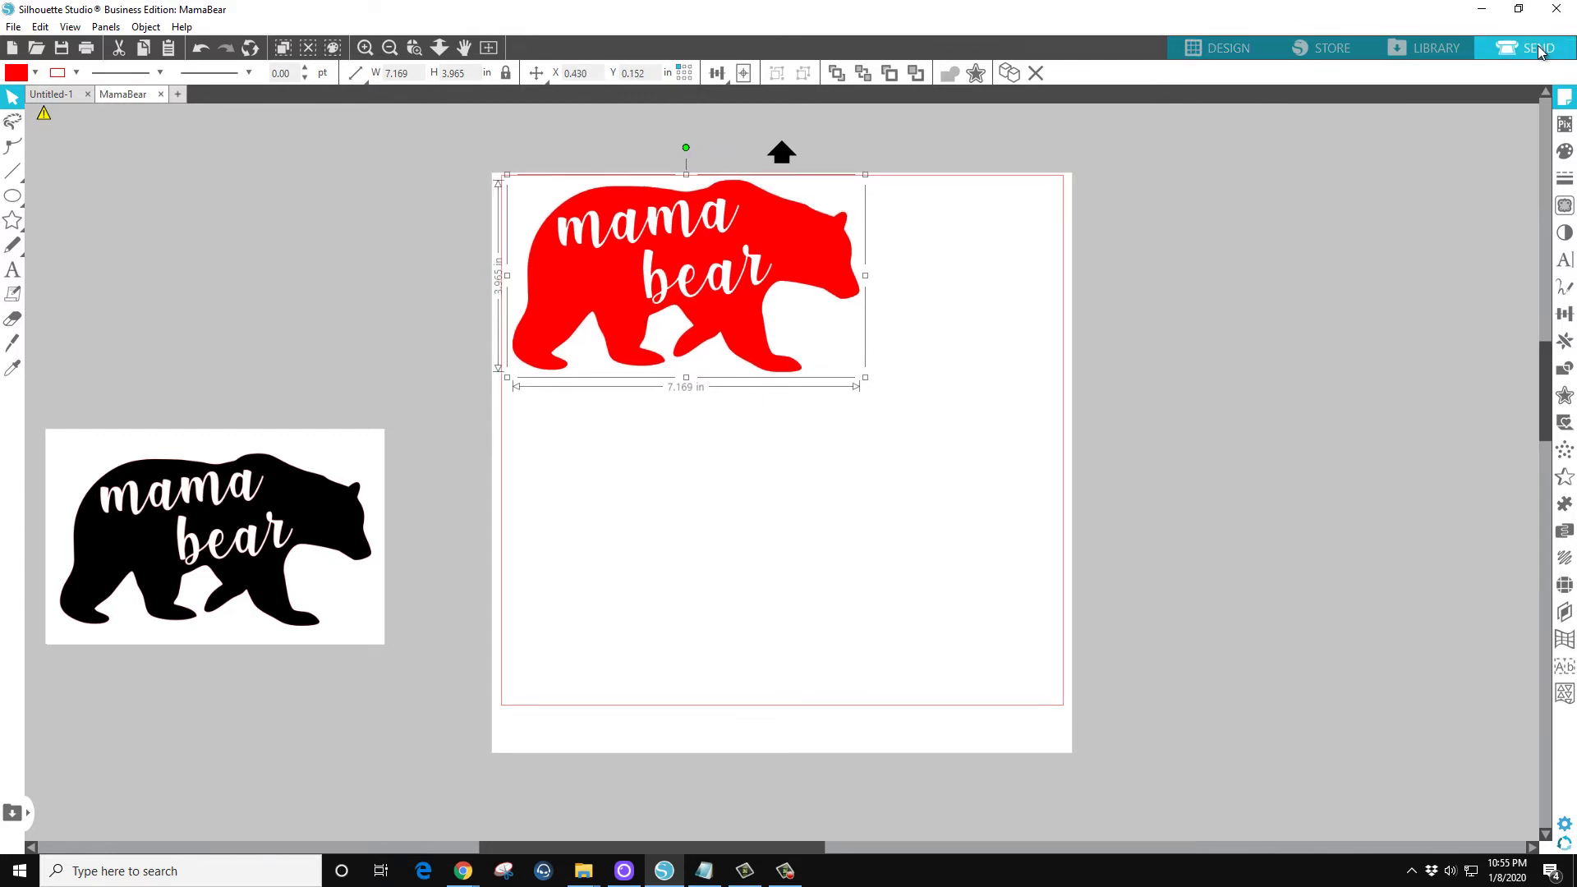